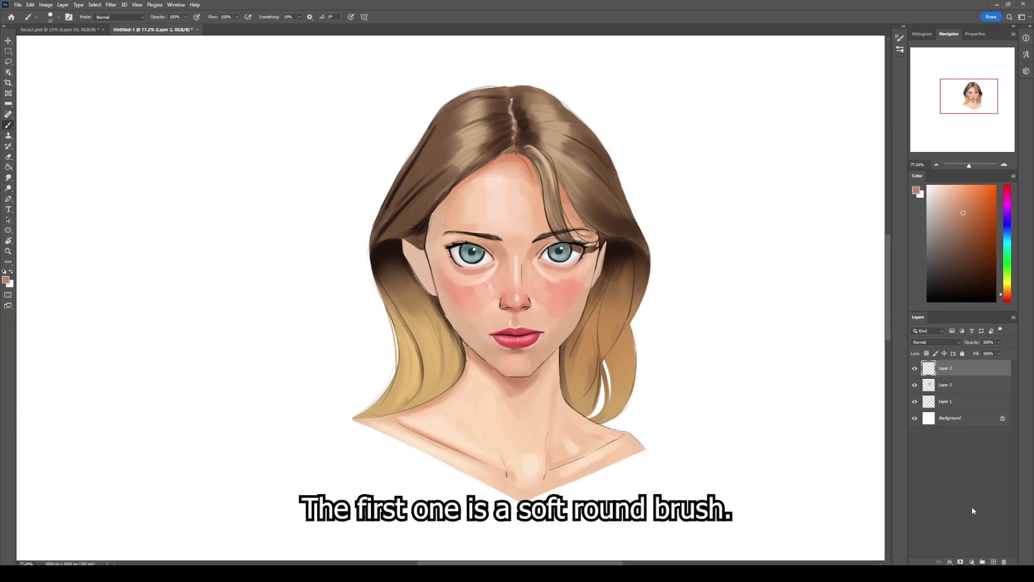
# Step: Try the Soft Round Pressure Opacity brush with an orange stroke on the blank canvas beside the portrait
pyautogui.click(898, 51)
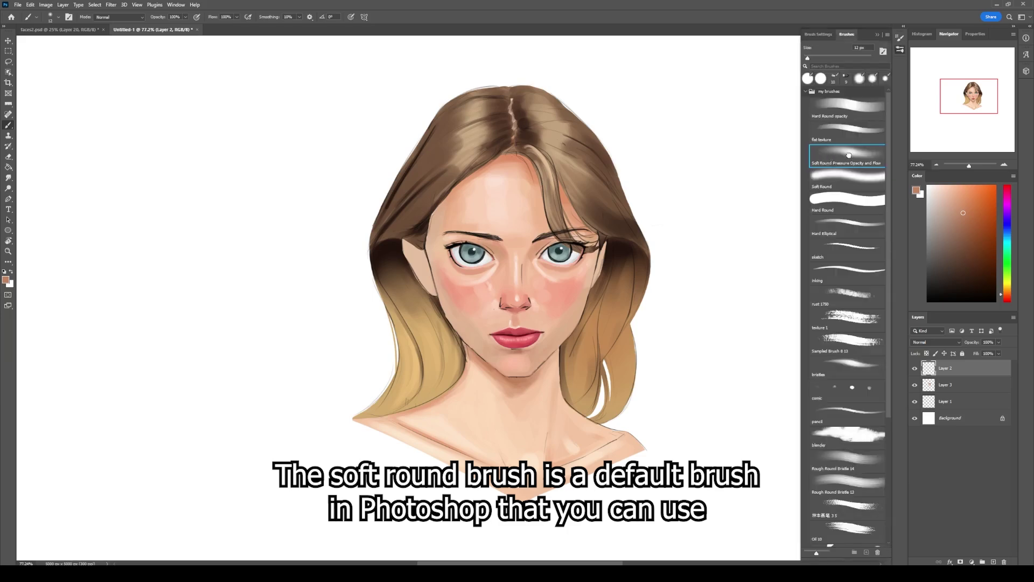
pyautogui.click(899, 51)
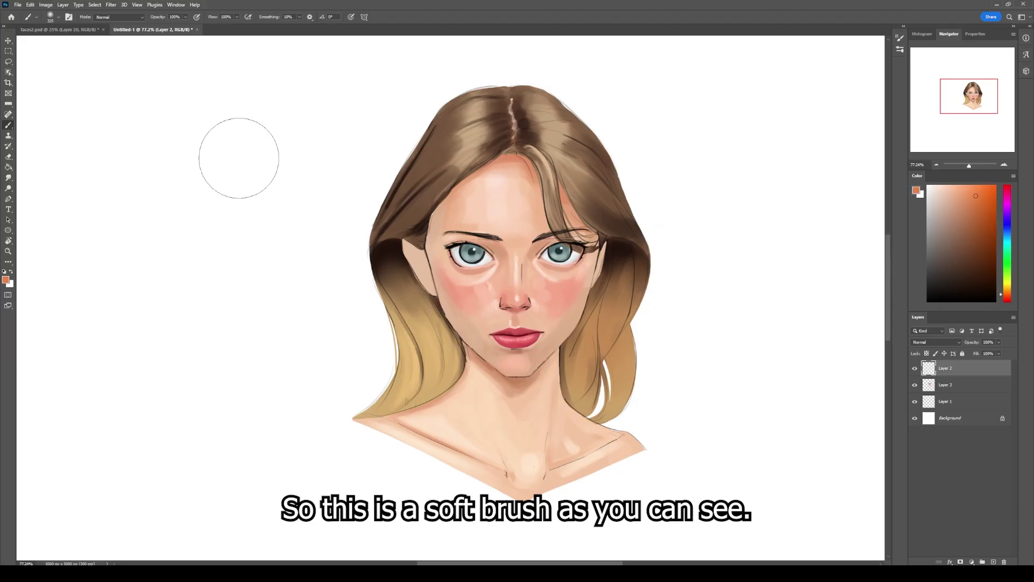
pyautogui.moveTo(238, 157)
pyautogui.mouseDown()
pyautogui.moveTo(258, 186)
pyautogui.moveTo(245, 270)
pyautogui.moveTo(265, 302)
pyautogui.mouseUp()
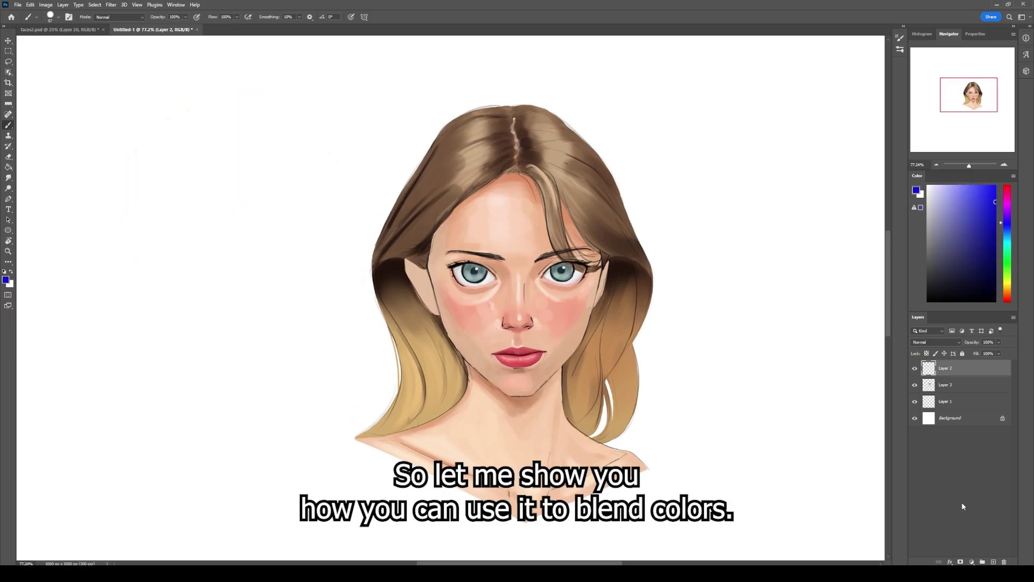
# Step: Make a wide rectangular marquee selection on the blank canvas beside the portrait
pyautogui.press('m')
pyautogui.moveTo(317, 256); pyautogui.dragTo(562, 274)
pyautogui.moveTo(174, 191); pyautogui.dragTo(542, 361)
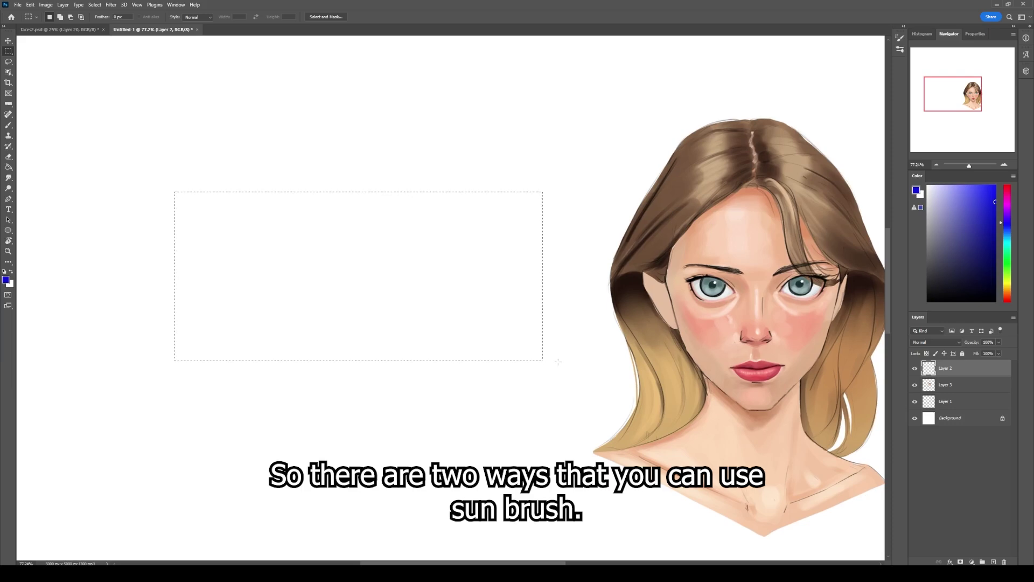
# Step: Paint one half of the rectangular selection blue and the other half red with a large hard round brush
pyautogui.press('b')
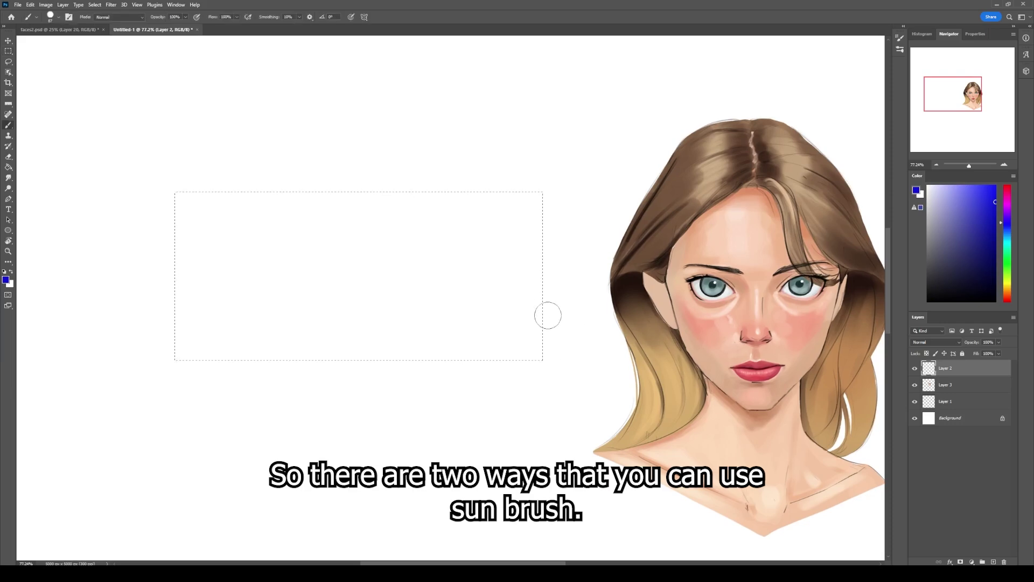
pyautogui.press(']')
pyautogui.moveTo(216, 302)
pyautogui.mouseDown()
pyautogui.moveTo(212, 208)
pyautogui.moveTo(271, 147)
pyautogui.moveTo(289, 274)
pyautogui.moveTo(279, 345)
pyautogui.mouseUp()
pyautogui.click(1005, 298)
pyautogui.moveTo(542, 173)
pyautogui.mouseDown()
pyautogui.moveTo(538, 226)
pyautogui.moveTo(450, 300)
pyautogui.moveTo(429, 201)
pyautogui.moveTo(487, 316)
pyautogui.mouseUp()
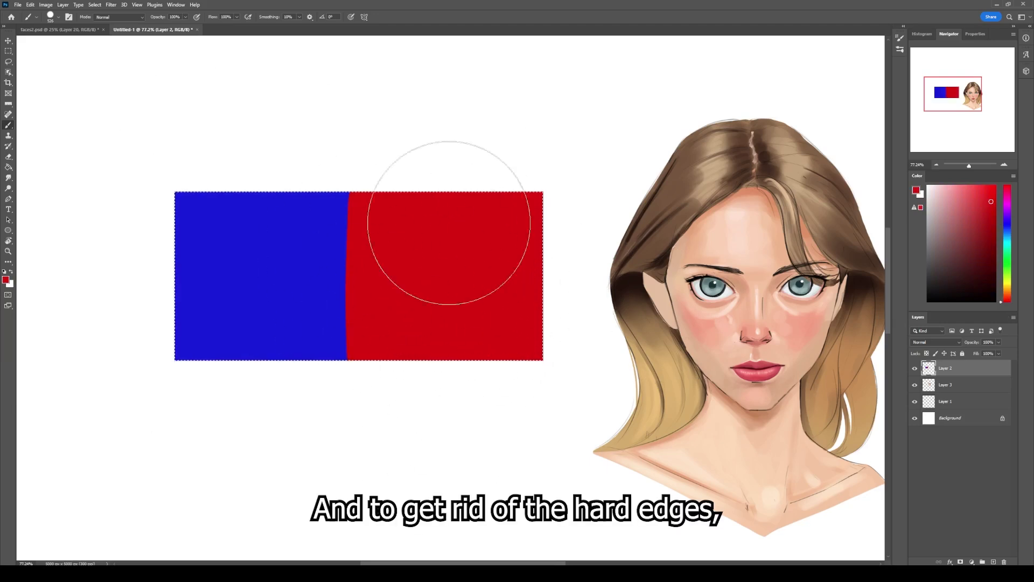
# Step: Switch to the Soft Round Pressure Opacity brush and blend red over the hard edge between the two colours
pyautogui.rightClick(458, 285)
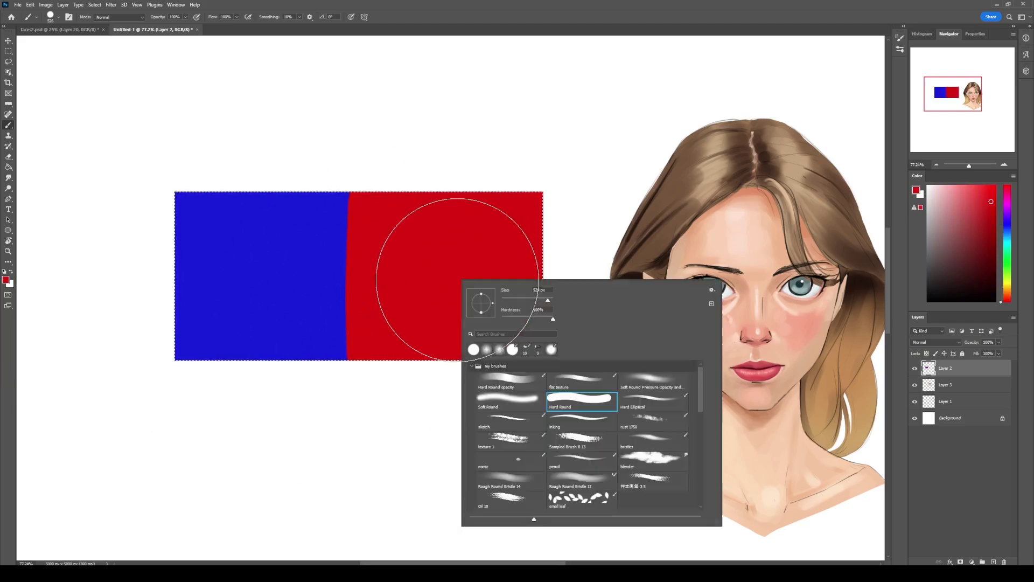
pyautogui.click(660, 385)
pyautogui.keyDown('alt'); pyautogui.moveTo(398, 240); pyautogui.dragTo(442, 259); pyautogui.keyUp('alt')
pyautogui.press('alt')
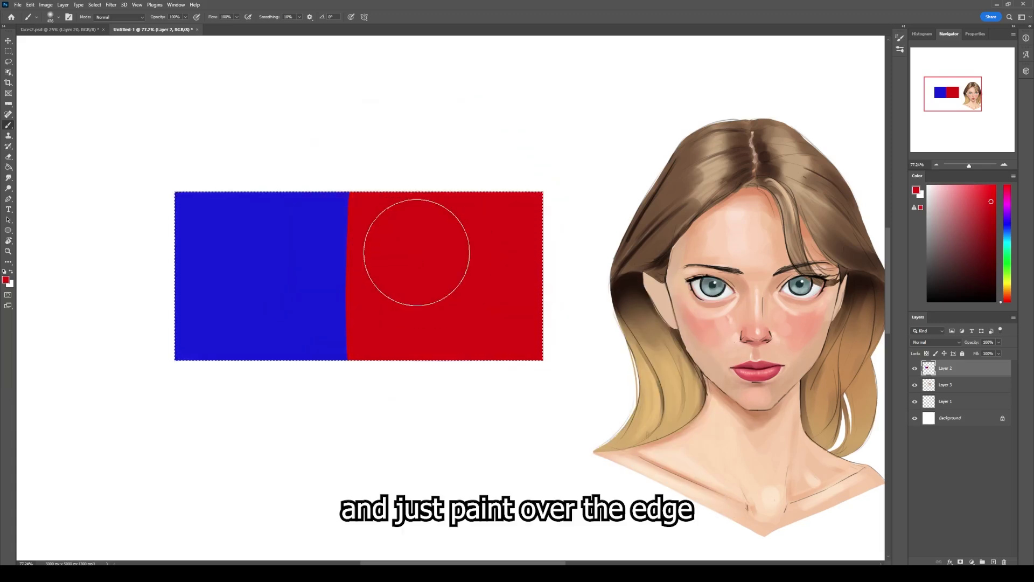
pyautogui.moveTo(358, 189)
pyautogui.mouseDown()
pyautogui.moveTo(347, 178)
pyautogui.moveTo(334, 195)
pyautogui.moveTo(326, 302)
pyautogui.moveTo(374, 280)
pyautogui.moveTo(381, 357)
pyautogui.mouseUp()
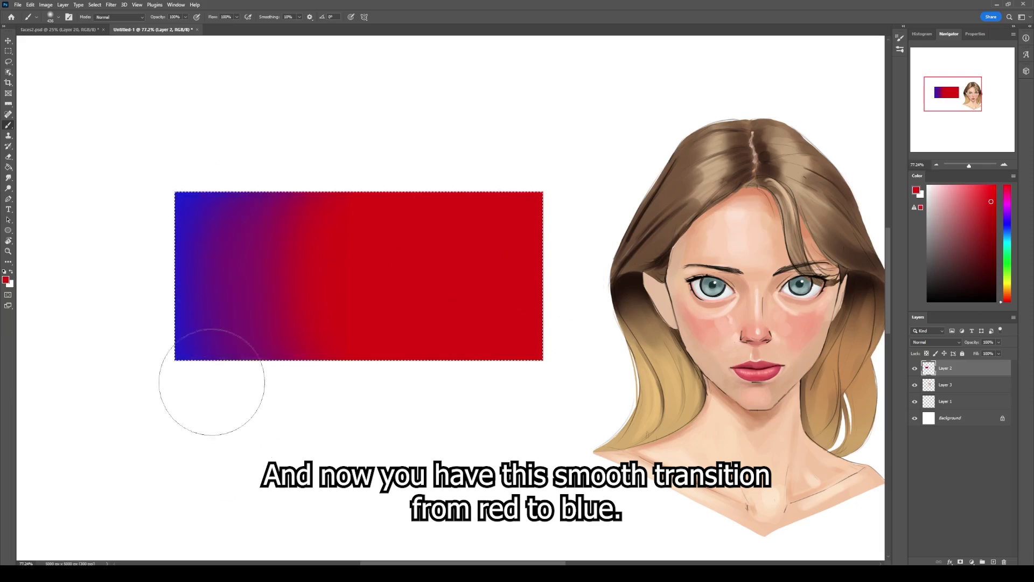
# Step: Undo the soft blending strokes on the red and blue rectangle
pyautogui.press('ctrl')
pyautogui.hotkey('ctrl', 'z')
pyautogui.hotkey('ctrl', 'z')
pyautogui.hotkey('ctrl', 'z')
pyautogui.hotkey('ctrl', 'z')
pyautogui.hotkey('ctrl', 'z')
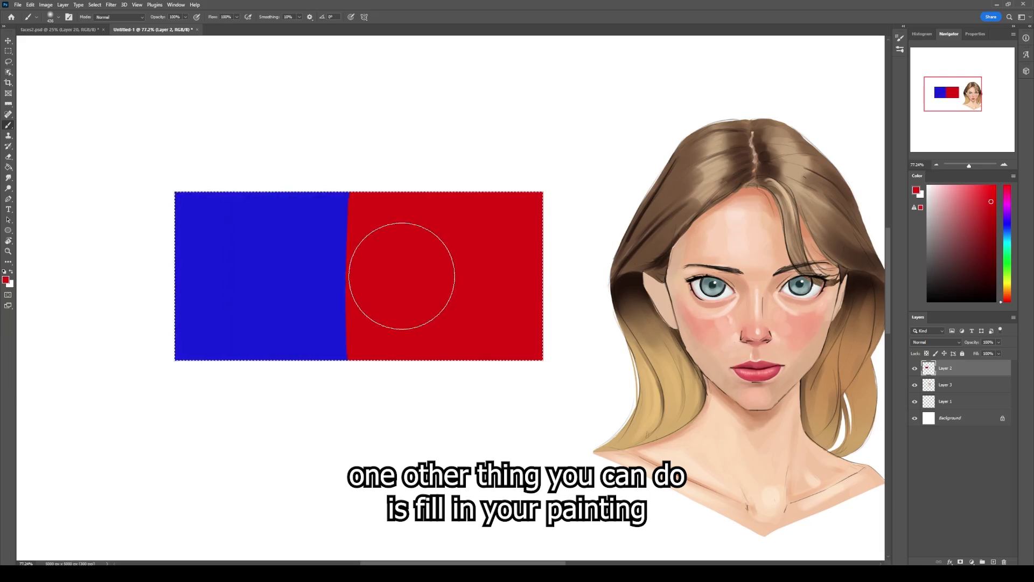
# Step: Cover the whole rectangle with the sampled blue and paint a soft red gradient in from its outer end nearest the portrait
pyautogui.keyDown('alt'); pyautogui.click(328, 270); pyautogui.keyUp('alt')
pyautogui.moveTo(363, 234)
pyautogui.mouseDown()
pyautogui.moveTo(355, 231)
pyautogui.moveTo(392, 342)
pyautogui.moveTo(514, 202)
pyautogui.moveTo(538, 323)
pyautogui.moveTo(536, 220)
pyautogui.moveTo(547, 323)
pyautogui.moveTo(499, 286)
pyautogui.mouseUp()
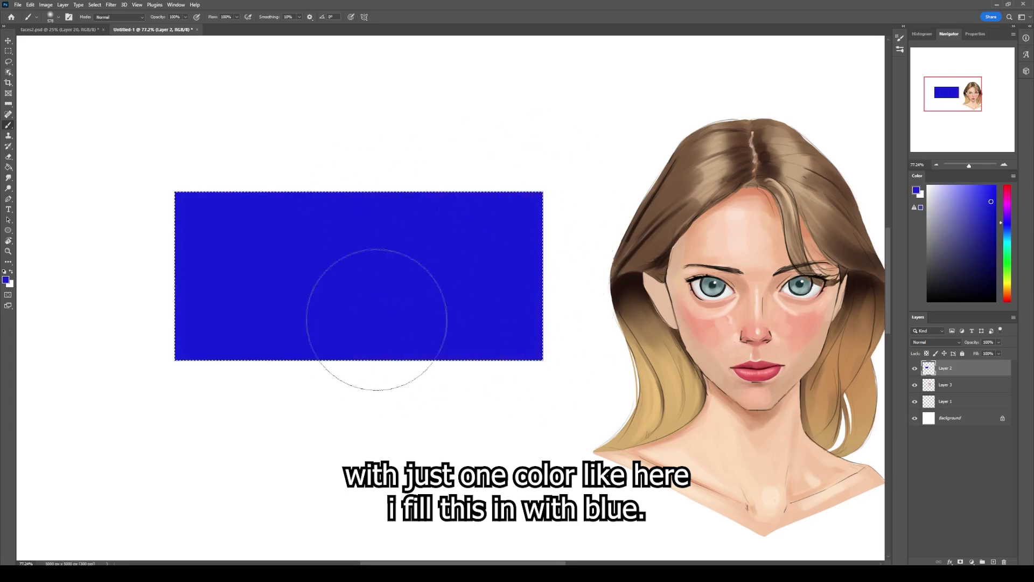
pyautogui.click(1006, 297)
pyautogui.moveTo(507, 259); pyautogui.dragTo(514, 264)
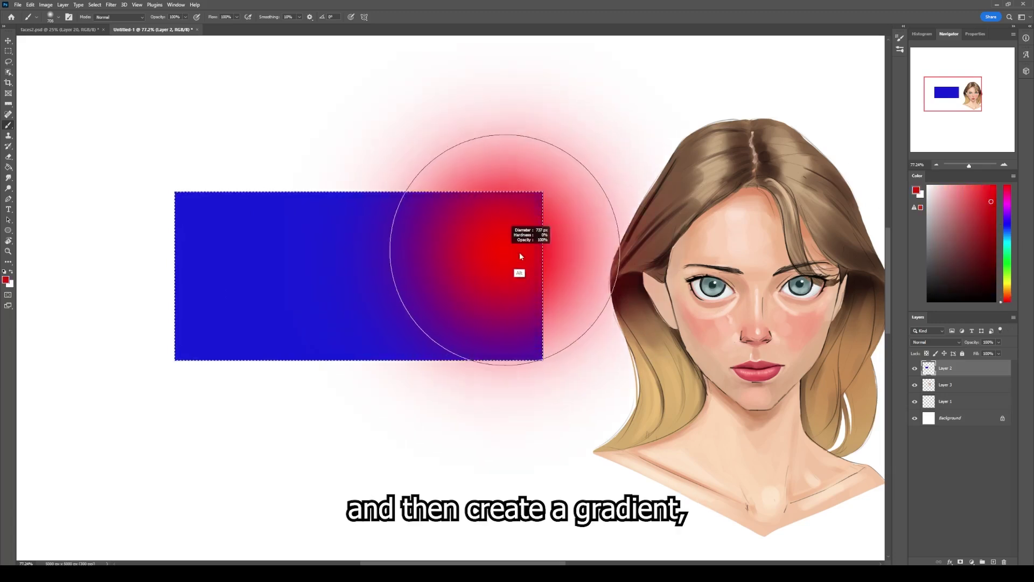
pyautogui.moveTo(554, 219)
pyautogui.mouseDown()
pyautogui.moveTo(558, 329)
pyautogui.moveTo(512, 290)
pyautogui.moveTo(478, 214)
pyautogui.moveTo(454, 391)
pyautogui.moveTo(416, 187)
pyautogui.moveTo(412, 425)
pyautogui.moveTo(372, 218)
pyautogui.moveTo(354, 276)
pyautogui.moveTo(343, 388)
pyautogui.moveTo(382, 401)
pyautogui.moveTo(562, 196)
pyautogui.moveTo(509, 349)
pyautogui.moveTo(472, 327)
pyautogui.moveTo(447, 354)
pyautogui.moveTo(416, 315)
pyautogui.moveTo(394, 333)
pyautogui.moveTo(361, 309)
pyautogui.moveTo(351, 421)
pyautogui.moveTo(326, 251)
pyautogui.moveTo(311, 219)
pyautogui.moveTo(295, 320)
pyautogui.moveTo(495, 302)
pyautogui.moveTo(539, 338)
pyautogui.moveTo(536, 355)
pyautogui.moveTo(528, 232)
pyautogui.moveTo(637, 402)
pyautogui.moveTo(467, 244)
pyautogui.moveTo(504, 324)
pyautogui.moveTo(559, 248)
pyautogui.moveTo(610, 345)
pyautogui.mouseUp()
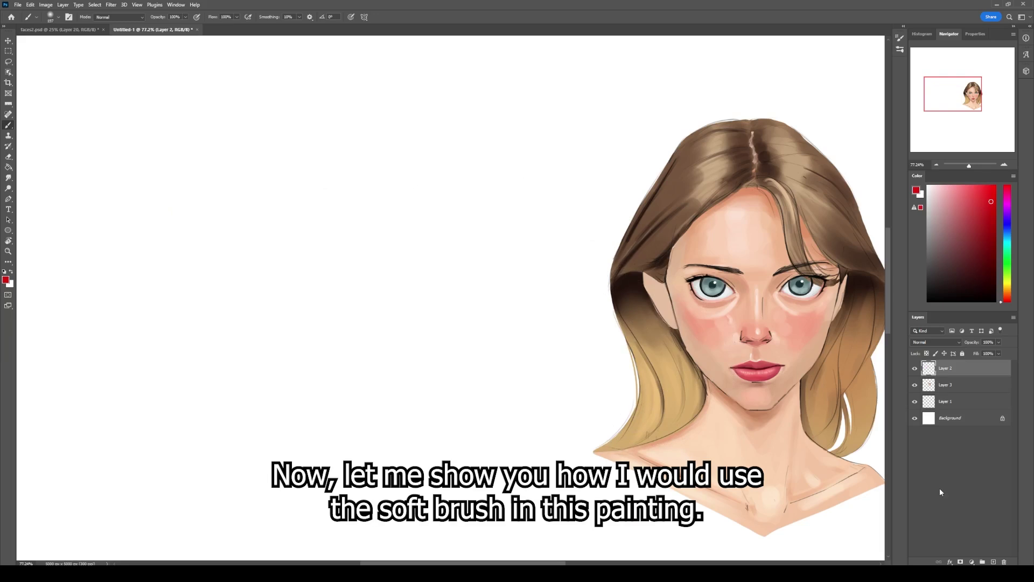
# Step: Mark the forehead area above the eyebrow with a soft red patch and undo it
pyautogui.moveTo(777, 286)
pyautogui.mouseDown()
pyautogui.moveTo(504, 268)
pyautogui.moveTo(495, 279)
pyautogui.moveTo(536, 265)
pyautogui.mouseUp()
pyautogui.scroll(4, 495, 291)
pyautogui.moveTo(461, 178); pyautogui.dragTo(471, 216)
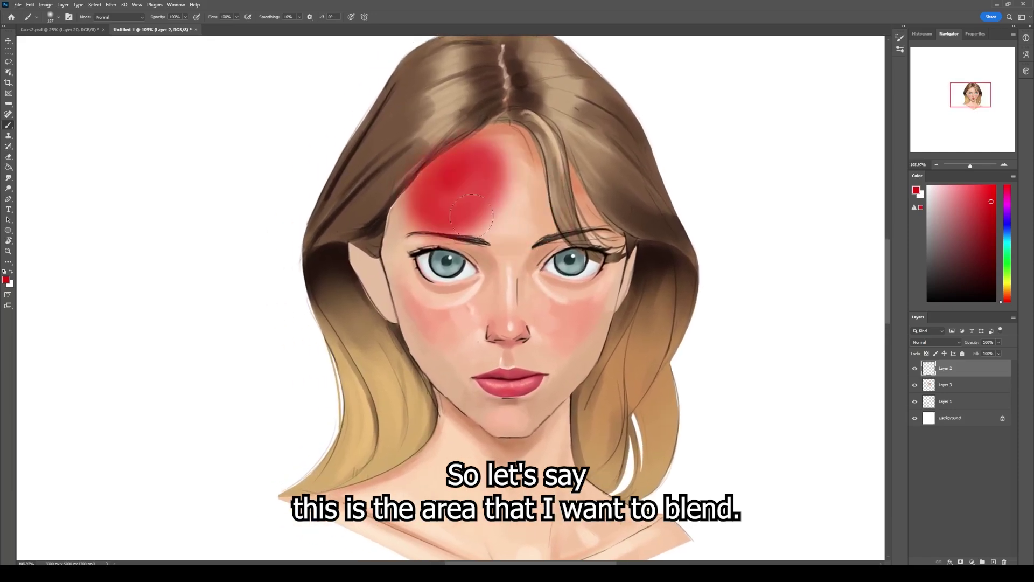
pyautogui.hotkey('ctrl', 'z')
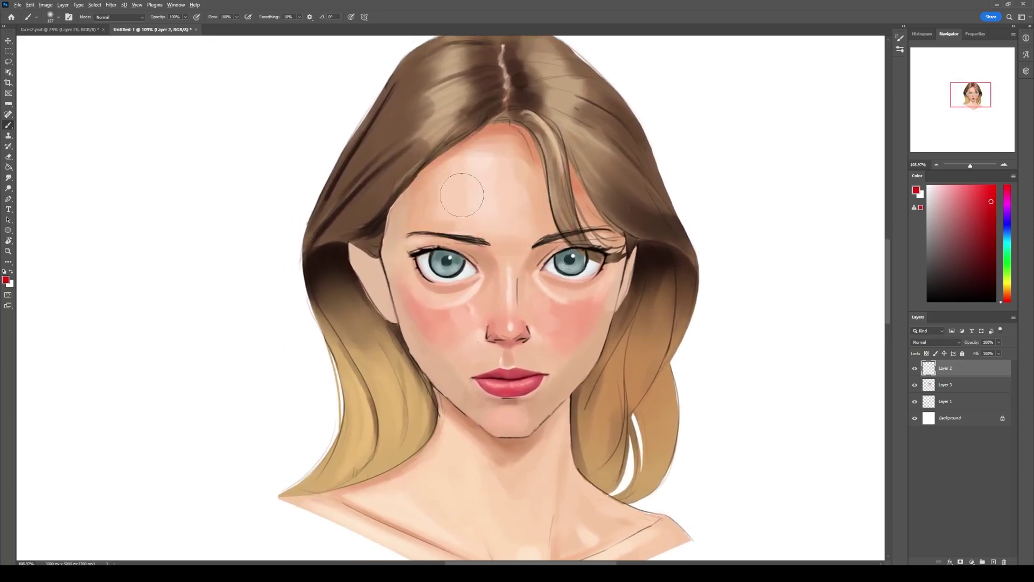
# Step: Blend the hard edges on the forehead with light soft-brush strokes in skin tones sampled from the surrounding area
pyautogui.moveTo(472, 200); pyautogui.dragTo(451, 200)
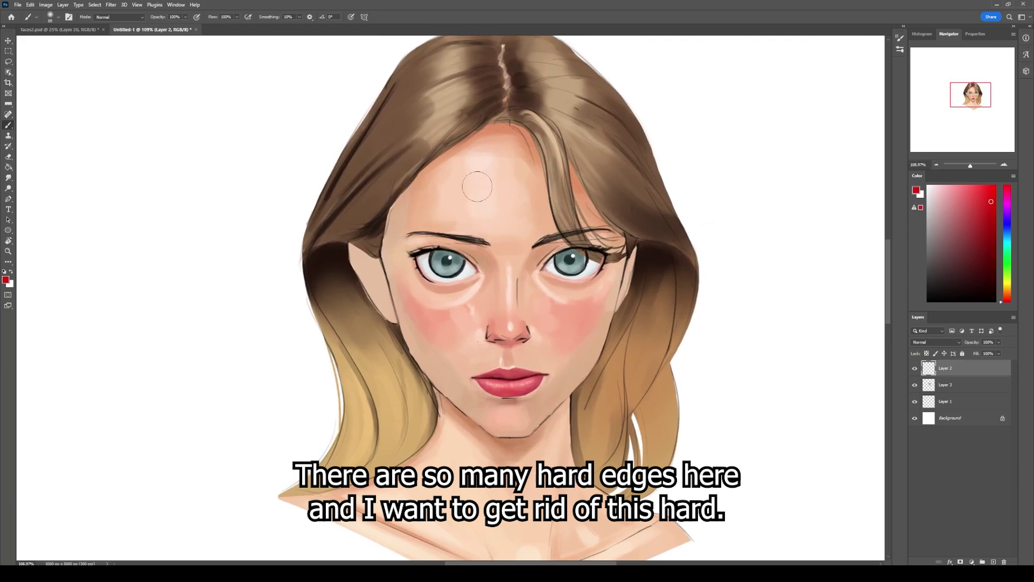
pyautogui.moveTo(522, 201); pyautogui.dragTo(535, 202)
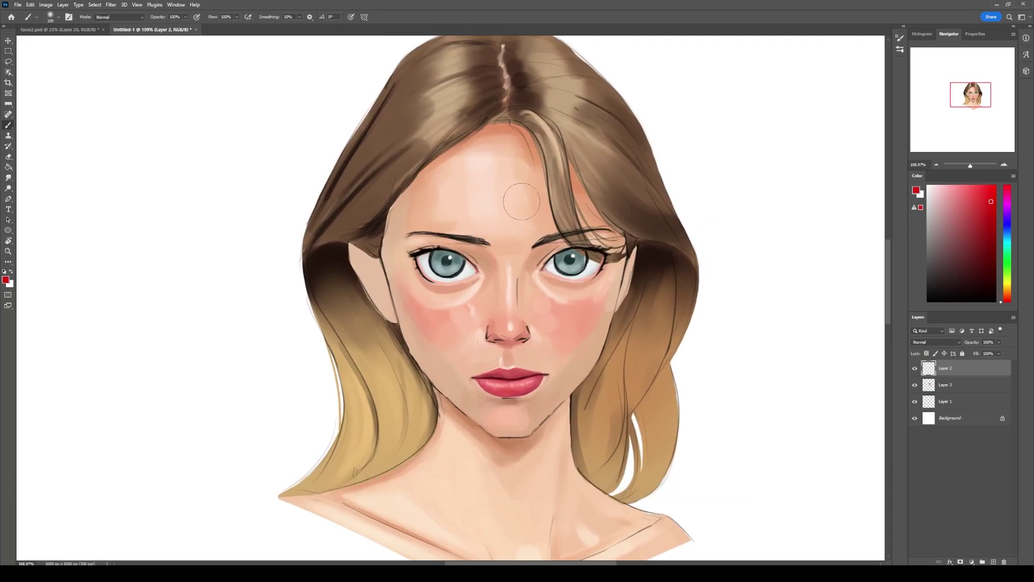
pyautogui.moveTo(460, 192)
pyautogui.mouseDown()
pyautogui.moveTo(443, 182)
pyautogui.moveTo(432, 197)
pyautogui.mouseUp()
pyautogui.keyDown('alt'); pyautogui.click(436, 197); pyautogui.keyUp('alt')
pyautogui.keyDown('alt'); pyautogui.click(435, 196); pyautogui.keyUp('alt')
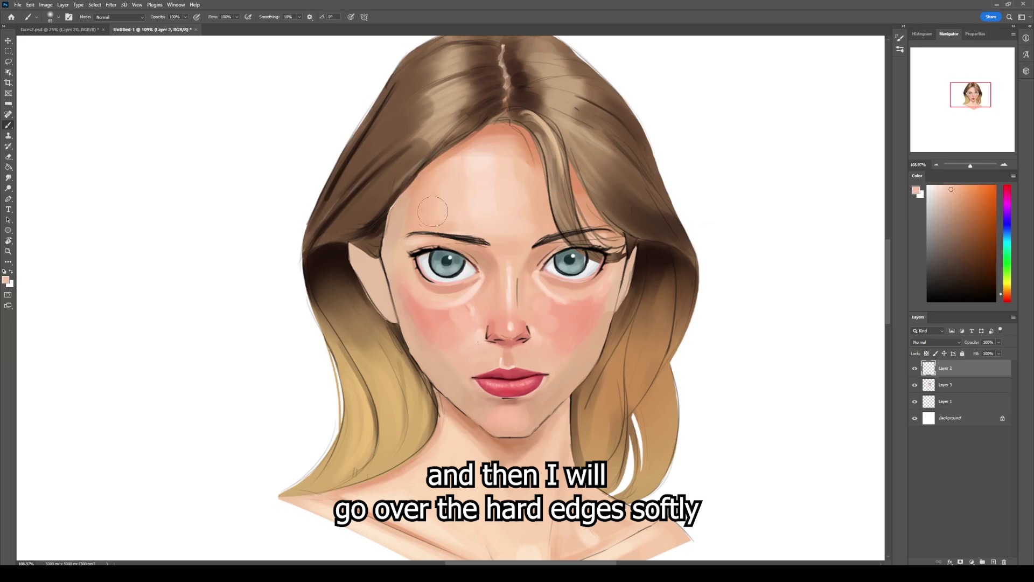
pyautogui.keyDown('alt'); pyautogui.click(465, 197); pyautogui.keyUp('alt')
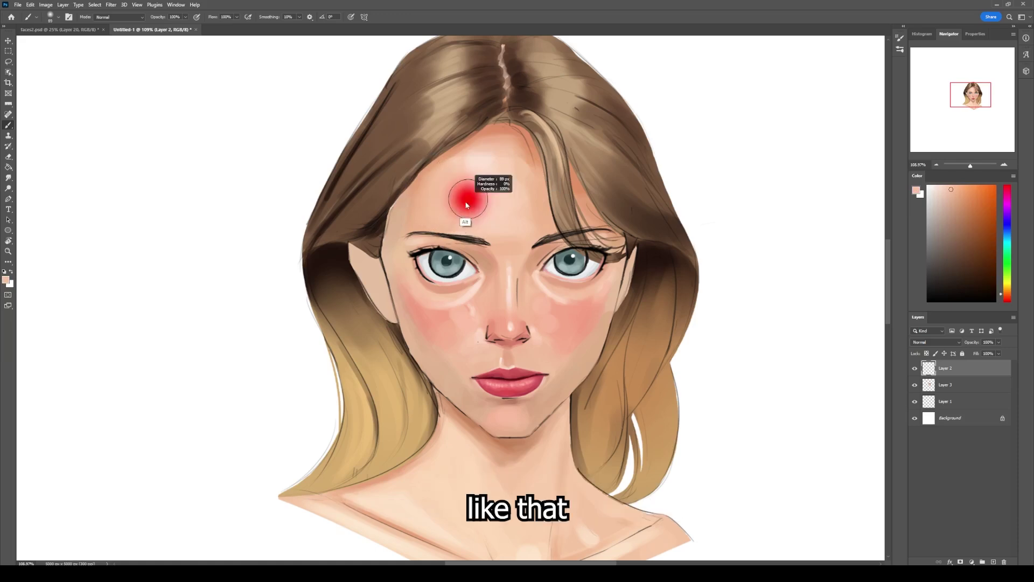
pyautogui.keyDown('alt'); pyautogui.click(467, 179); pyautogui.keyUp('alt')
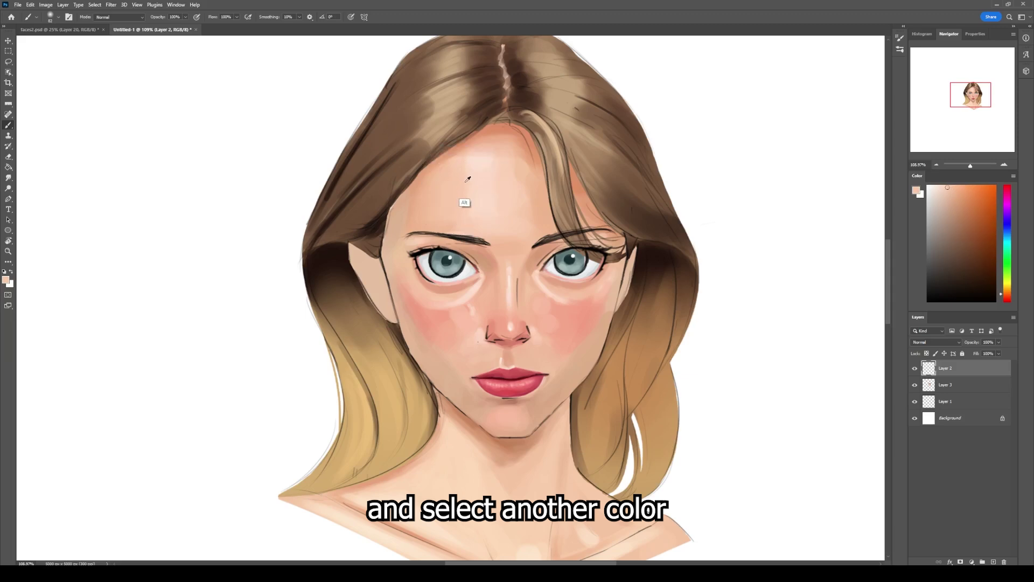
pyautogui.keyDown('alt'); pyautogui.click(481, 160); pyautogui.keyUp('alt')
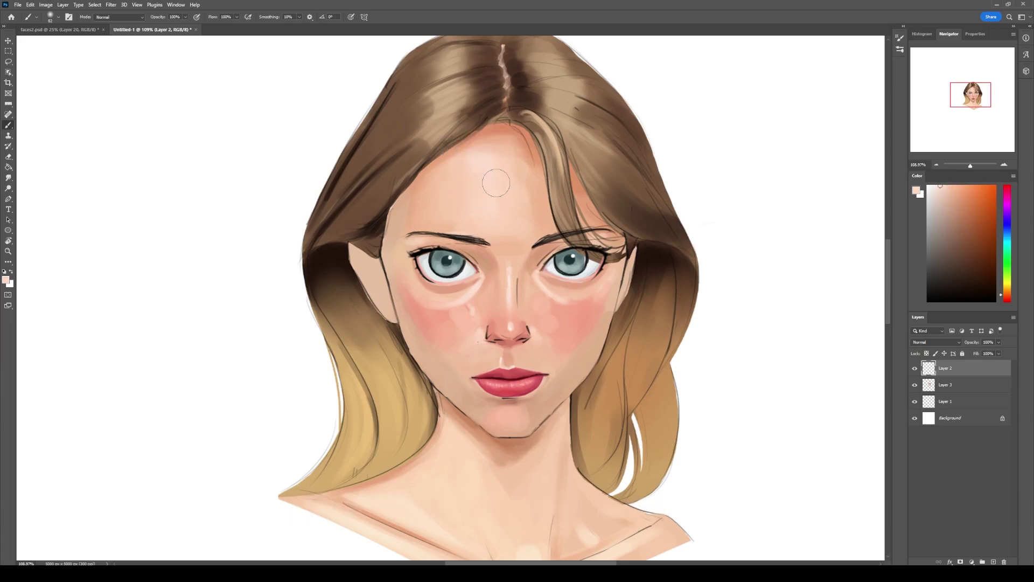
pyautogui.keyDown('alt'); pyautogui.click(502, 173); pyautogui.keyUp('alt')
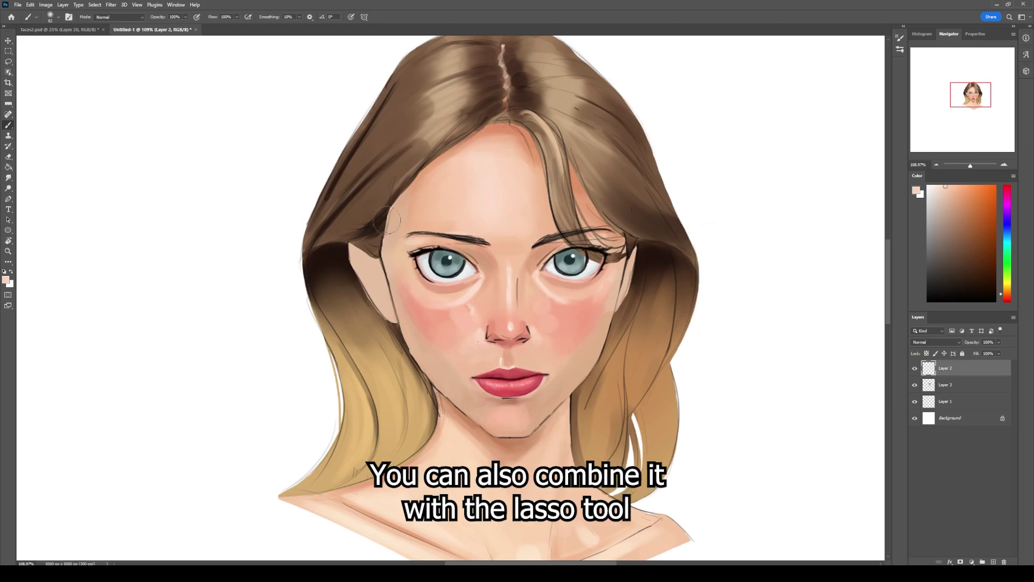
# Step: Shade the neck below the jawline with a soft gradient in a sampled darker skin tone, confined to a lasso selection
pyautogui.click(8, 62)
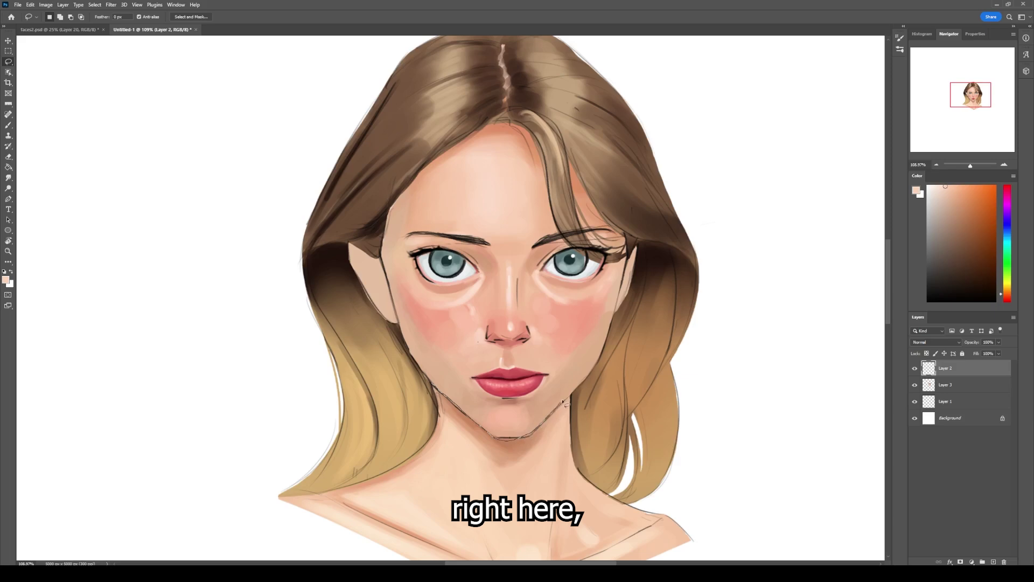
pyautogui.moveTo(424, 399); pyautogui.dragTo(430, 388)
pyautogui.press('b')
pyautogui.moveTo(503, 425); pyautogui.dragTo(533, 426)
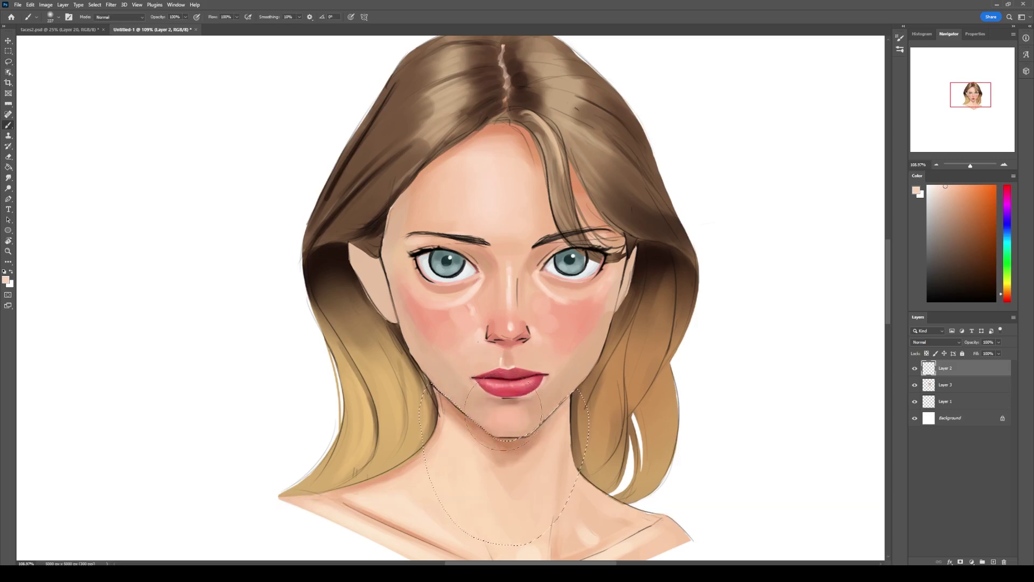
pyautogui.moveTo(466, 391); pyautogui.dragTo(489, 422)
pyautogui.keyDown('alt'); pyautogui.click(524, 436); pyautogui.keyUp('alt')
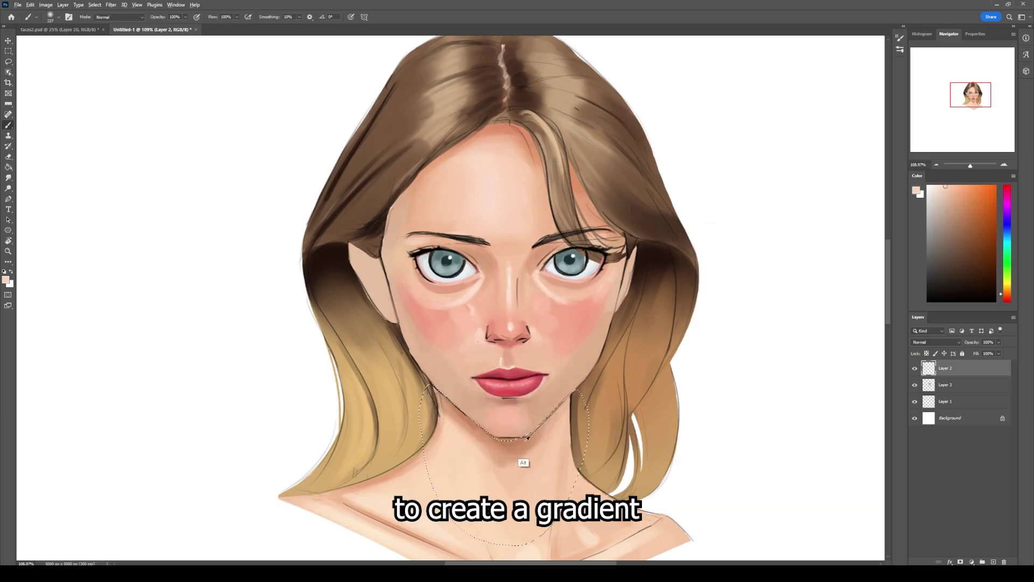
pyautogui.moveTo(483, 418)
pyautogui.mouseDown()
pyautogui.moveTo(500, 440)
pyautogui.moveTo(534, 430)
pyautogui.moveTo(540, 400)
pyautogui.moveTo(487, 412)
pyautogui.moveTo(505, 455)
pyautogui.moveTo(539, 443)
pyautogui.mouseUp()
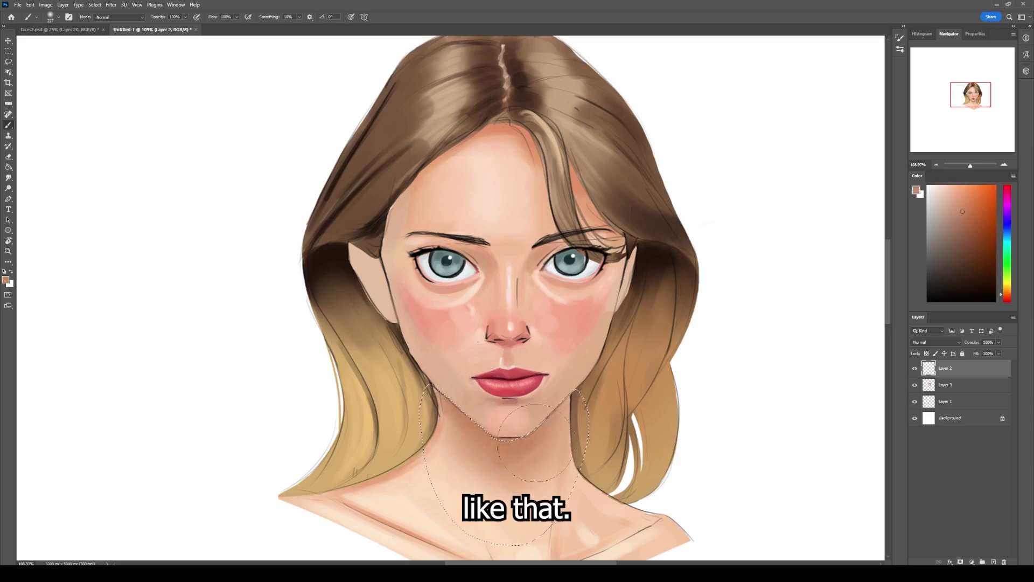
pyautogui.hotkey('ctrl', 'd')
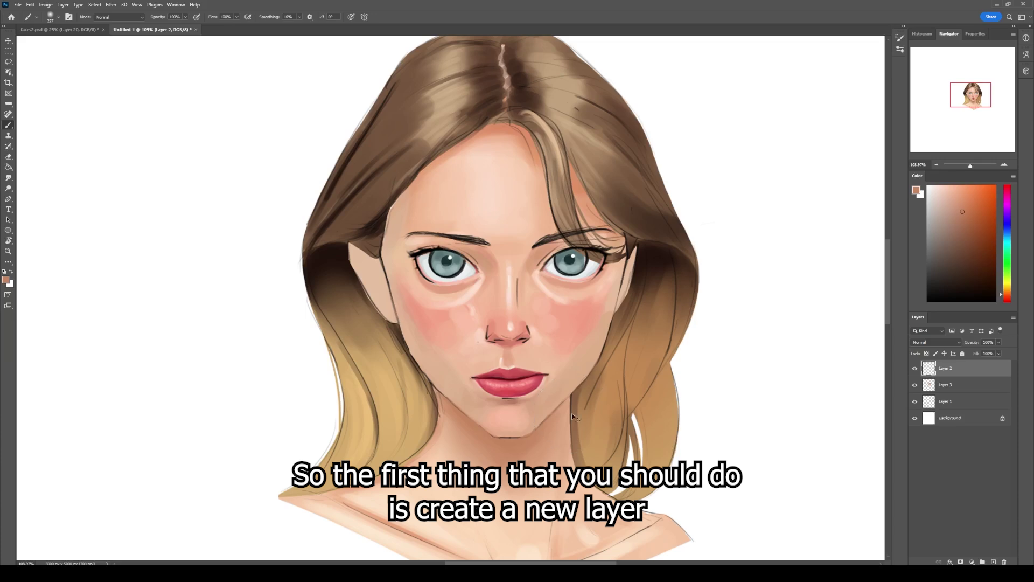
# Step: Create a new layer and set up the Hard Round brush at about 50 px
pyautogui.hotkey('ctrl', 'shift', 'alt', 'n')
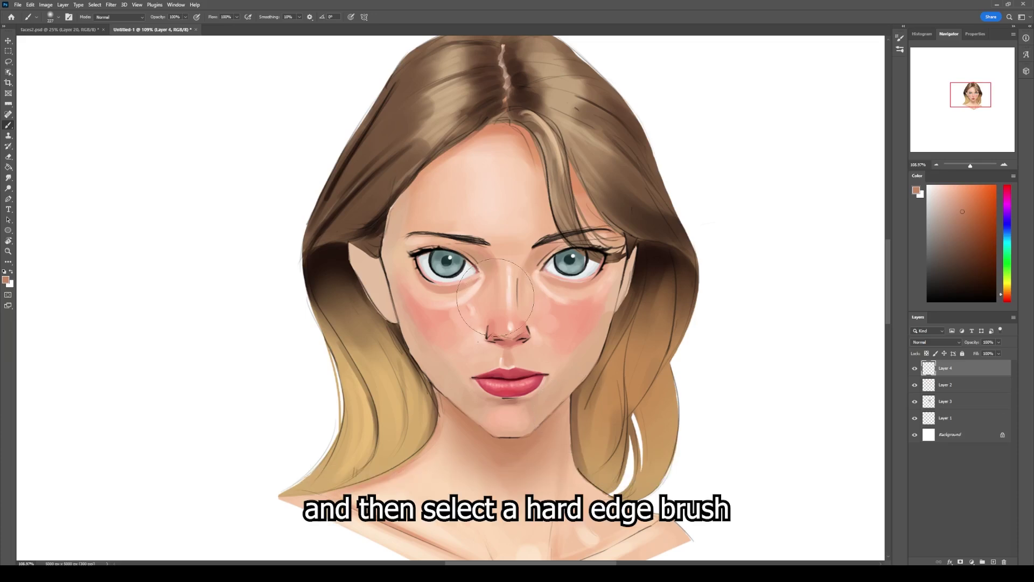
pyautogui.rightClick(496, 283)
pyautogui.click(614, 410)
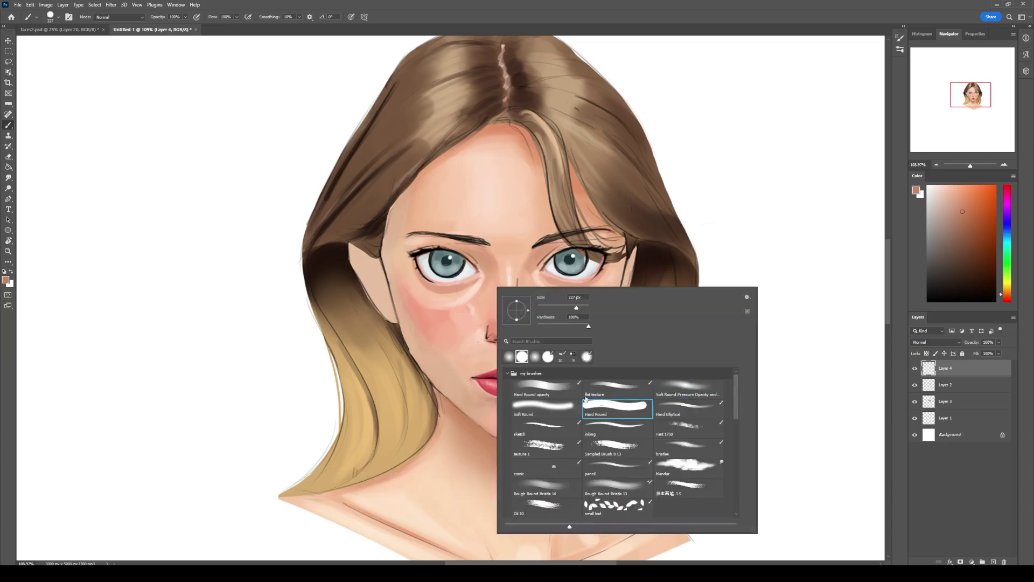
pyautogui.click(473, 356)
pyautogui.moveTo(474, 337)
pyautogui.mouseDown()
pyautogui.moveTo(458, 337)
pyautogui.moveTo(493, 330)
pyautogui.mouseUp()
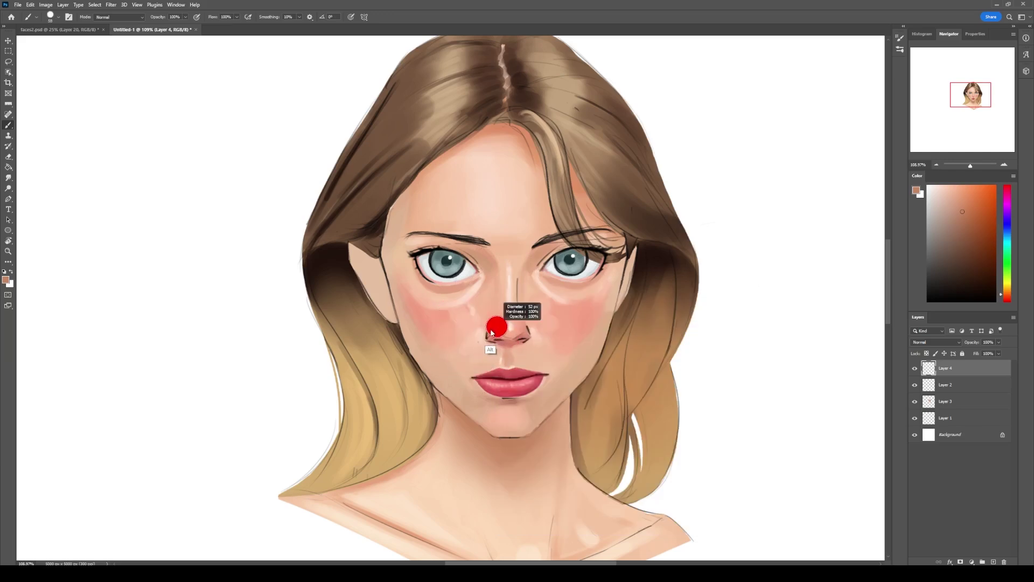
# Step: Paint a solid patch on the cheek beside the nose in a reddish brown darker than the sampled cheek colour
pyautogui.keyDown('alt'); pyautogui.click(565, 304); pyautogui.keyUp('alt')
pyautogui.click(966, 222)
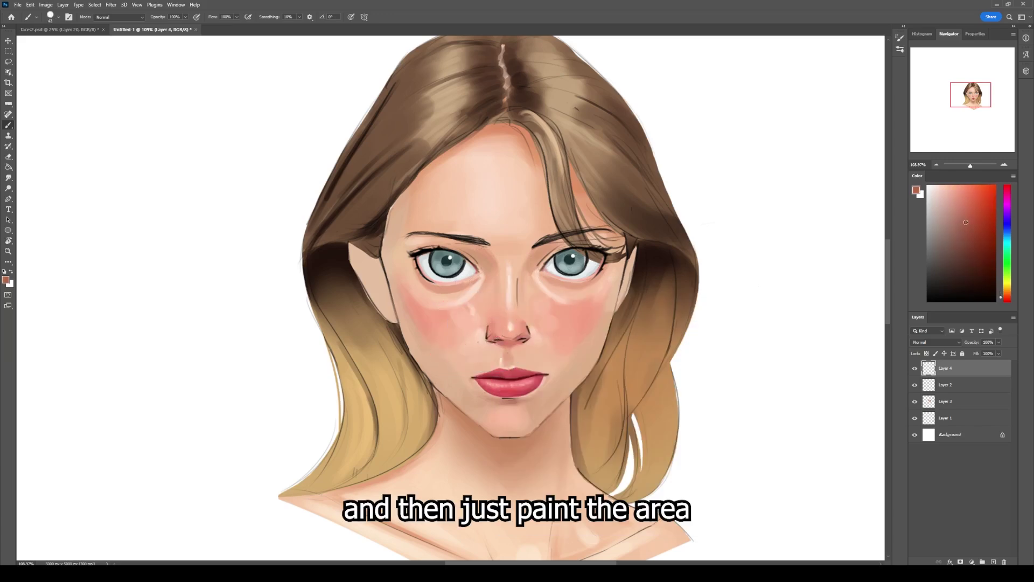
pyautogui.click(476, 325)
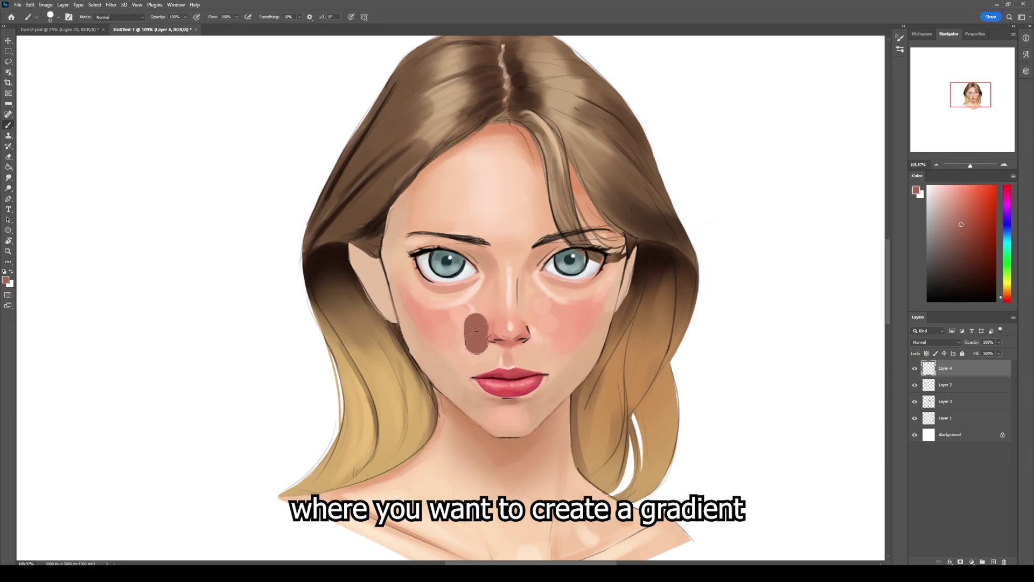
pyautogui.hotkey('ctrl', 'z')
pyautogui.click(476, 325)
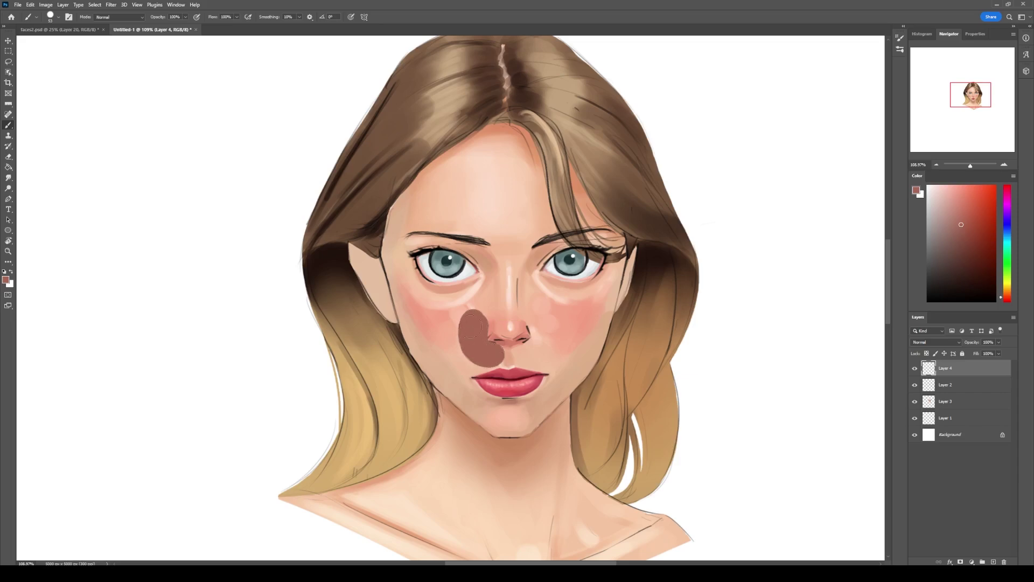
# Step: Fade the cheek patch's outer side into a soft gradient using the Eraser with the Soft Round Pressure Opacity brush
pyautogui.rightClick(476, 351)
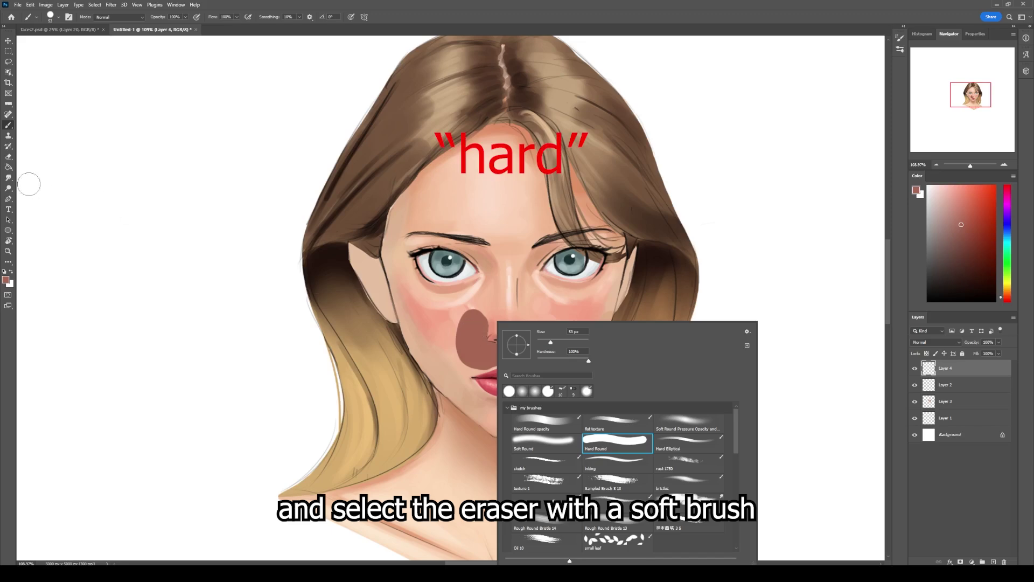
pyautogui.click(9, 157)
pyautogui.rightClick(488, 308)
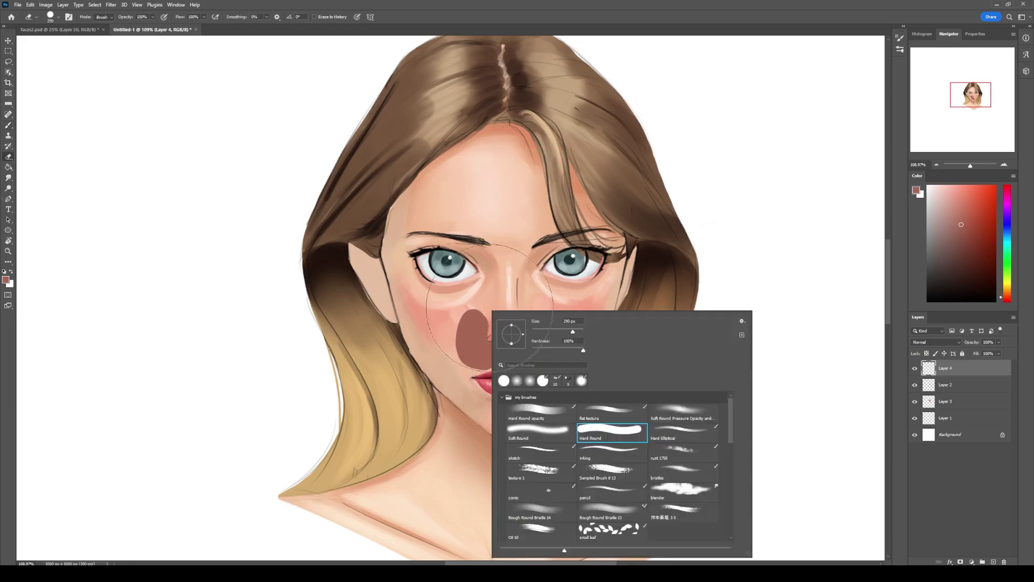
pyautogui.click(692, 415)
pyautogui.moveTo(458, 318)
pyautogui.mouseDown()
pyautogui.moveTo(423, 318)
pyautogui.moveTo(467, 302)
pyautogui.moveTo(451, 337)
pyautogui.moveTo(462, 387)
pyautogui.moveTo(446, 363)
pyautogui.mouseUp()
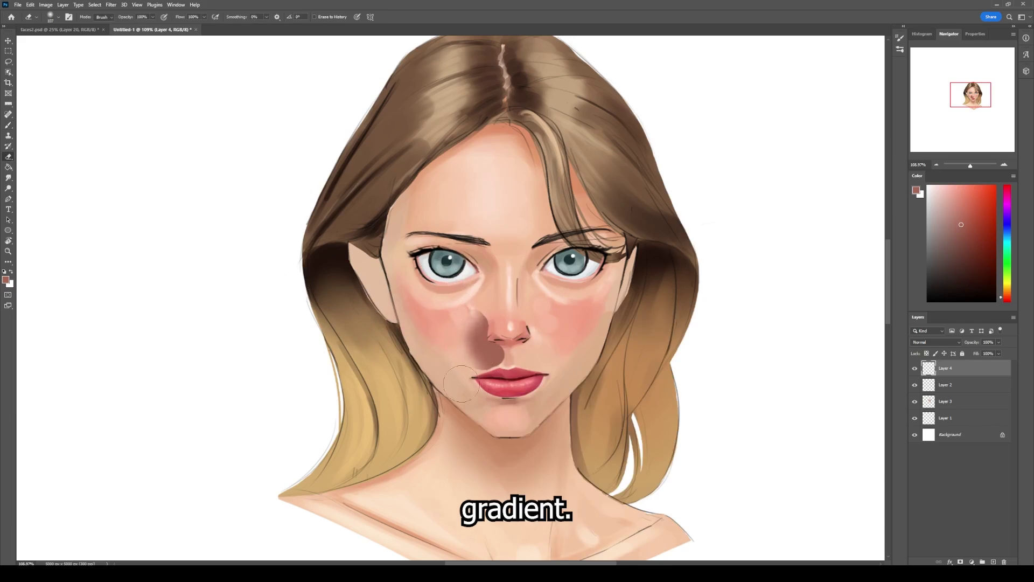
pyautogui.moveTo(517, 373)
pyautogui.mouseDown()
pyautogui.moveTo(453, 375)
pyautogui.moveTo(469, 304)
pyautogui.moveTo(485, 291)
pyautogui.moveTo(461, 305)
pyautogui.moveTo(467, 365)
pyautogui.moveTo(519, 367)
pyautogui.mouseUp()
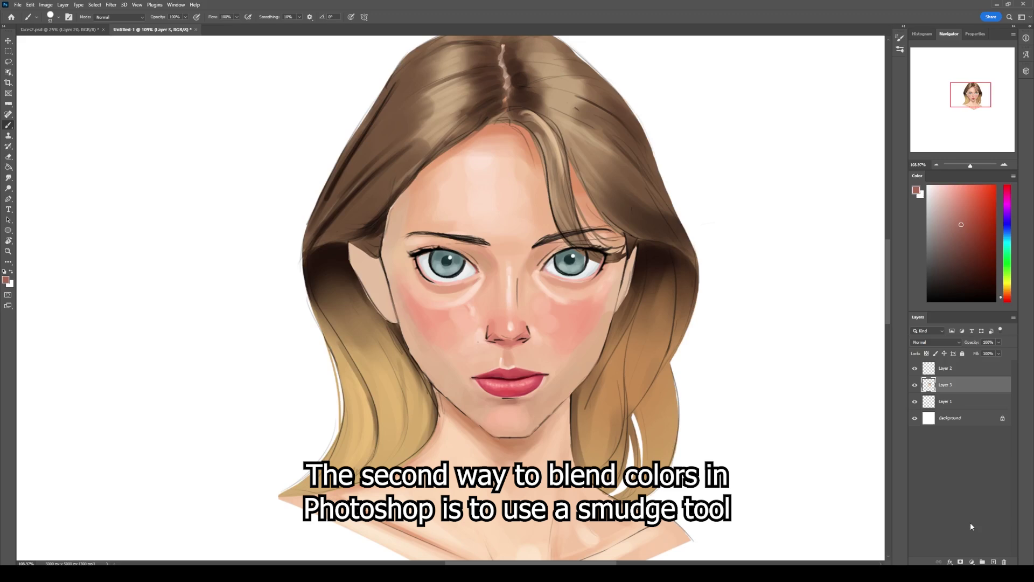
# Step: Try the Smudge tool with short strokes on the forehead and the hair highlight, undoing each attempt
pyautogui.click(9, 179)
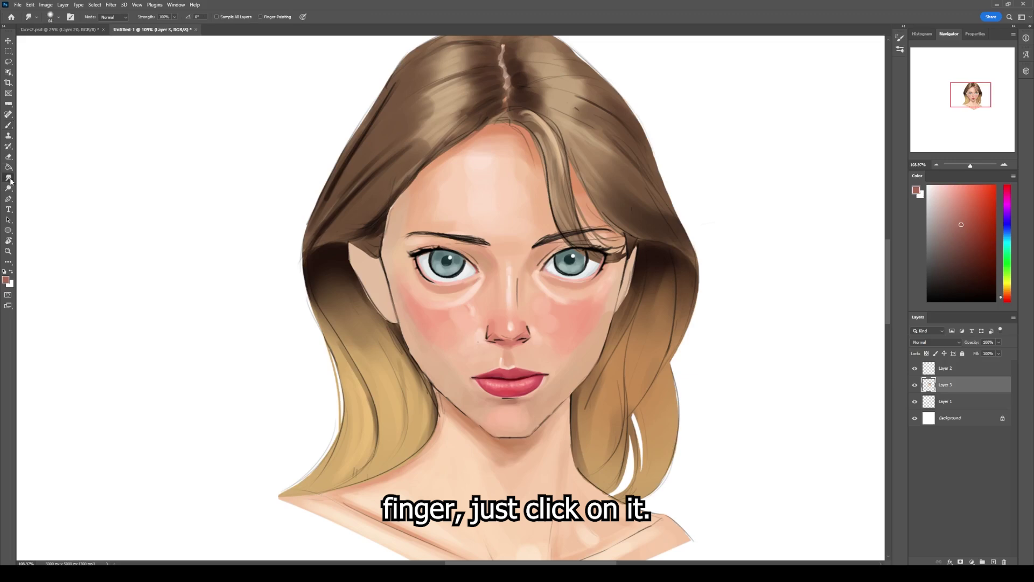
pyautogui.moveTo(280, 225); pyautogui.dragTo(271, 222)
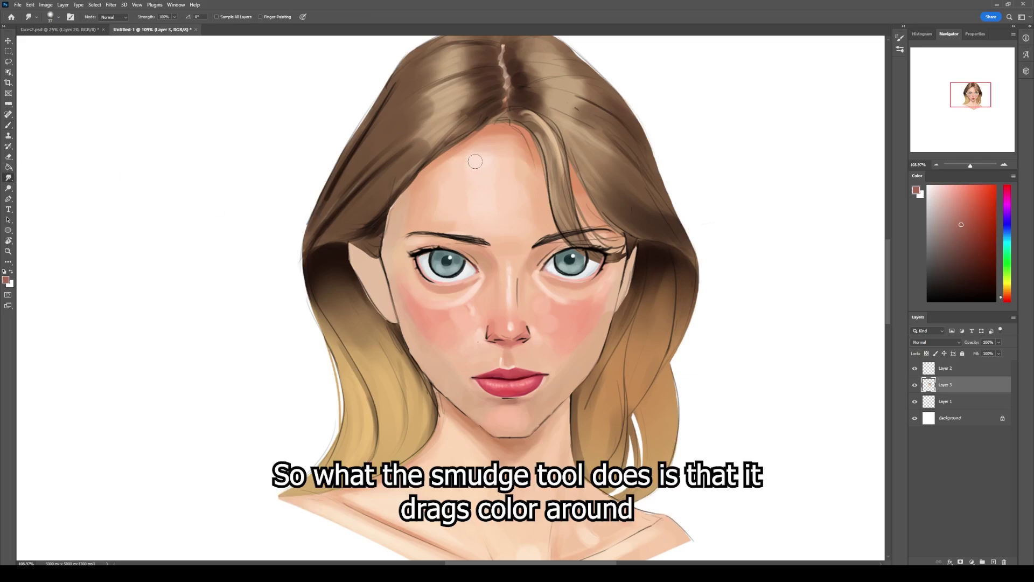
pyautogui.moveTo(498, 184); pyautogui.dragTo(493, 206)
pyautogui.hotkey('ctrl', 'z')
pyautogui.moveTo(405, 101)
pyautogui.mouseDown()
pyautogui.moveTo(333, 178)
pyautogui.moveTo(456, 121)
pyautogui.moveTo(392, 215)
pyautogui.moveTo(452, 124)
pyautogui.mouseUp()
pyautogui.hotkey('ctrl', 'z')
pyautogui.hotkey('ctrl', 'z')
pyautogui.hotkey('ctrl', 'z')
pyautogui.hotkey('ctrl', 'z')
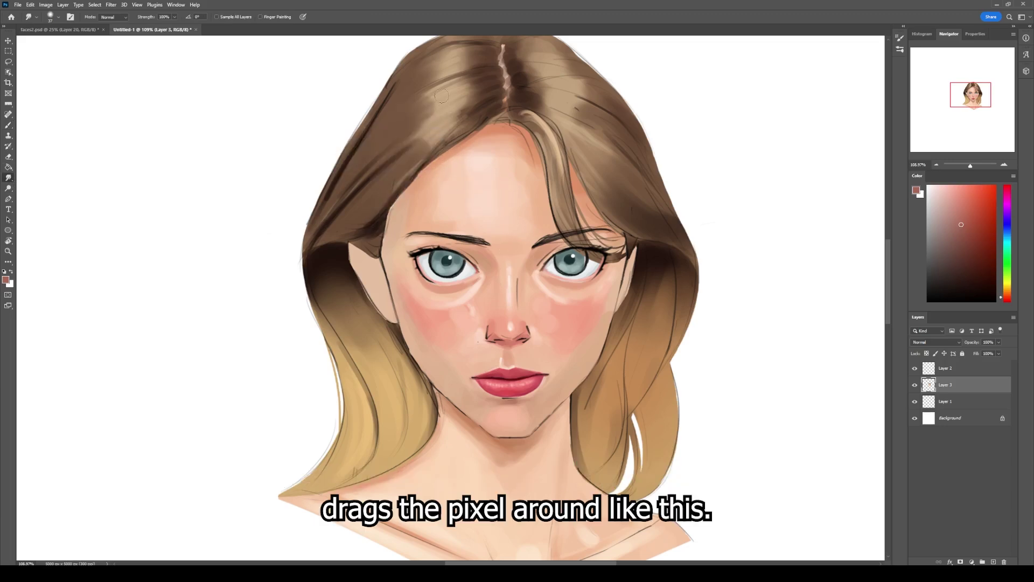
pyautogui.hotkey('ctrl', 'z')
# Step: Try longer smudge strokes through the hair highlight beside the parting and undo them
pyautogui.moveTo(472, 89)
pyautogui.mouseDown()
pyautogui.moveTo(449, 110)
pyautogui.moveTo(445, 139)
pyautogui.mouseUp()
pyautogui.moveTo(430, 103)
pyautogui.mouseDown()
pyautogui.moveTo(440, 128)
pyautogui.moveTo(424, 124)
pyautogui.moveTo(431, 102)
pyautogui.moveTo(420, 113)
pyautogui.moveTo(412, 158)
pyautogui.moveTo(418, 116)
pyautogui.moveTo(407, 148)
pyautogui.mouseUp()
pyautogui.hotkey('ctrl', 'z')
pyautogui.moveTo(423, 83); pyautogui.dragTo(439, 51)
pyautogui.moveTo(449, 54)
pyautogui.mouseDown()
pyautogui.moveTo(468, 82)
pyautogui.moveTo(441, 155)
pyautogui.mouseUp()
pyautogui.hotkey('ctrl', 'z')
pyautogui.hotkey('ctrl', 'z')
pyautogui.hotkey('ctrl', 'shift', 'z')
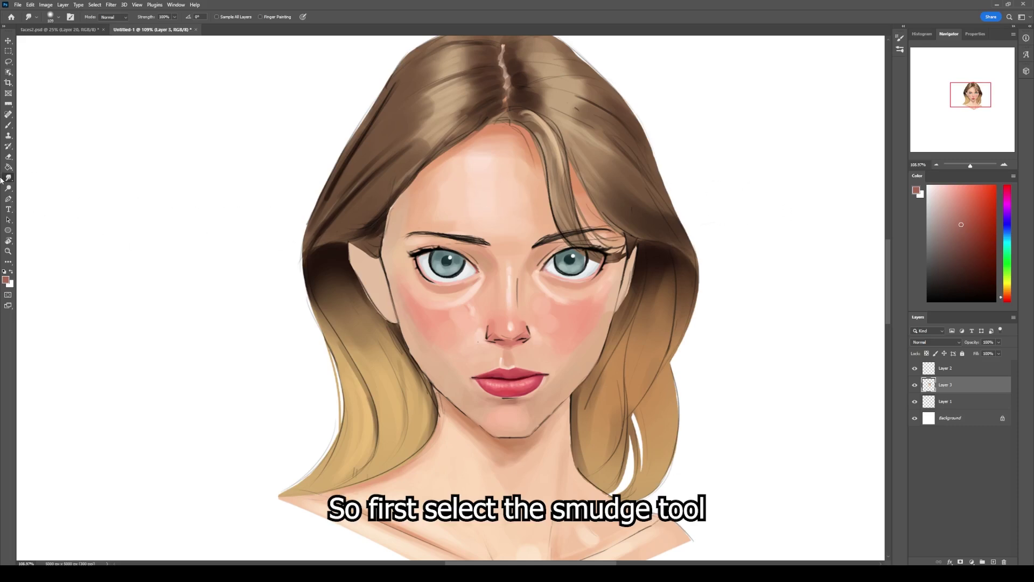
# Step: Load the Hard Round opacity brush for the Smudge tool and resize it to 87 px
pyautogui.rightClick(469, 215)
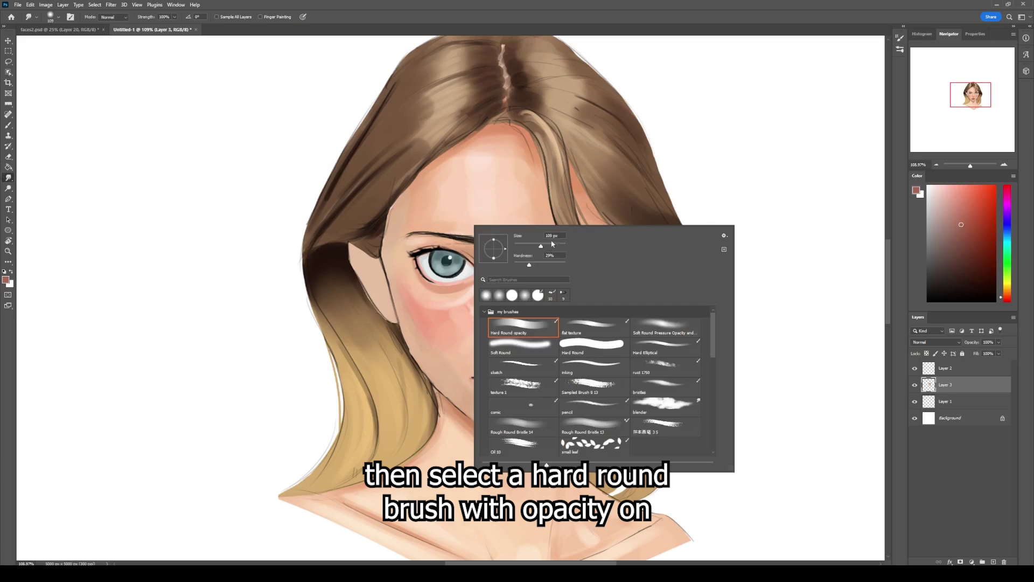
pyautogui.click(527, 330)
pyautogui.keyDown('alt'); pyautogui.rightClick(548, 170); pyautogui.keyUp('alt')
pyautogui.keyDown('alt'); pyautogui.rightClick(542, 160); pyautogui.keyUp('alt')
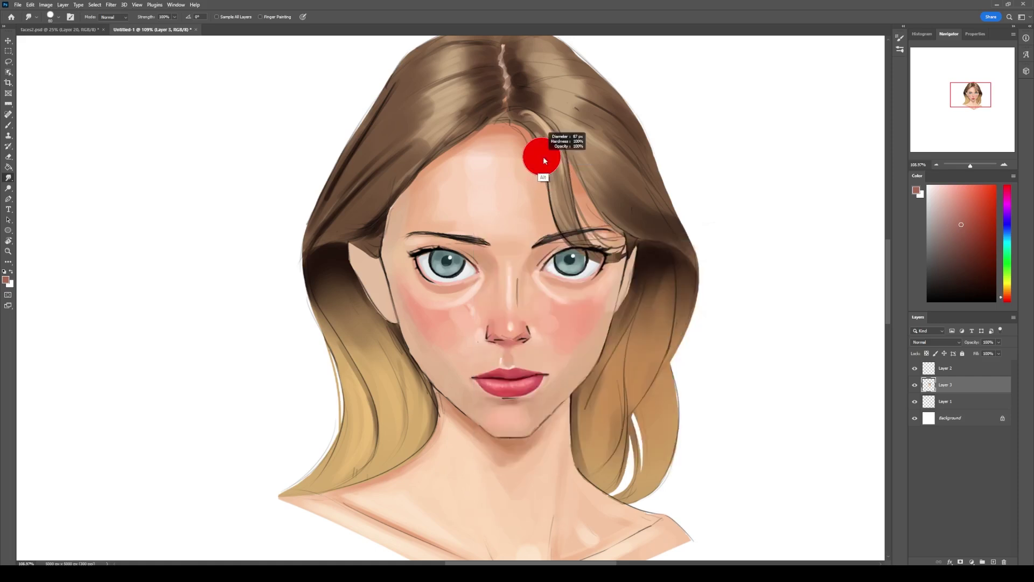
# Step: Configure the smudge brush with 40% hardness, about 70% spacing, and Scattering enabled at about 50% scatter
pyautogui.click(901, 48)
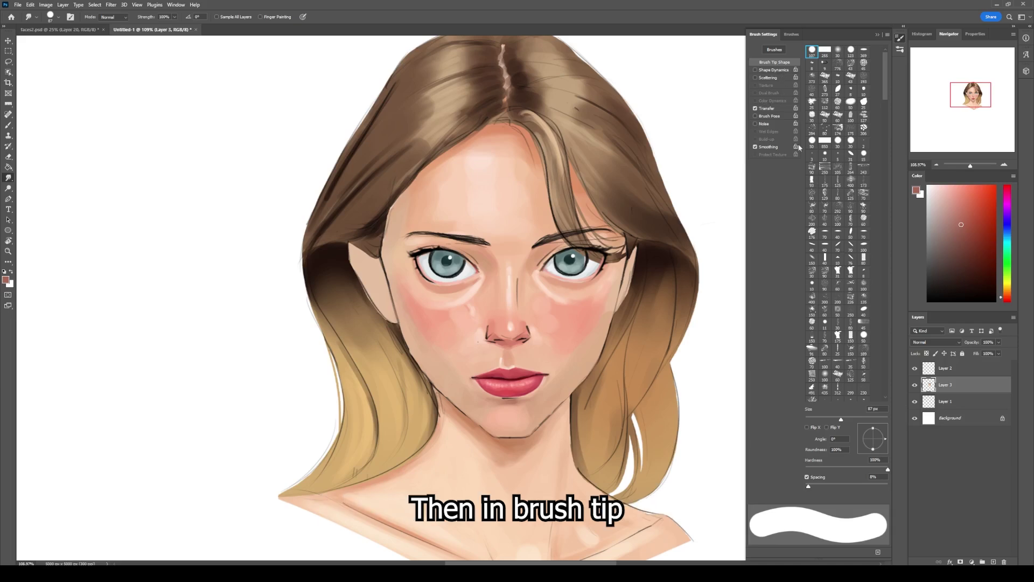
pyautogui.moveTo(889, 472); pyautogui.dragTo(840, 473)
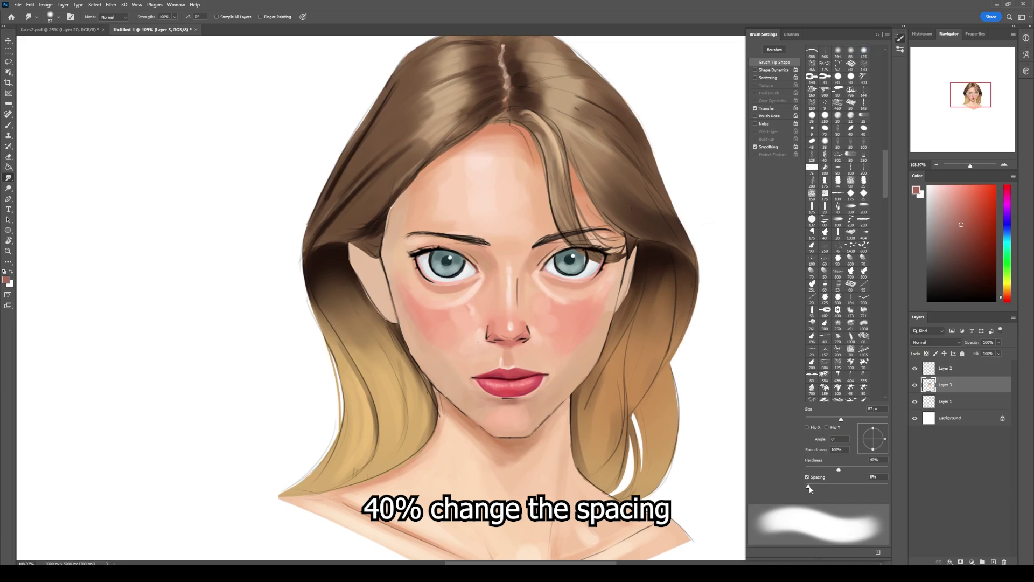
pyautogui.moveTo(809, 487); pyautogui.dragTo(837, 488)
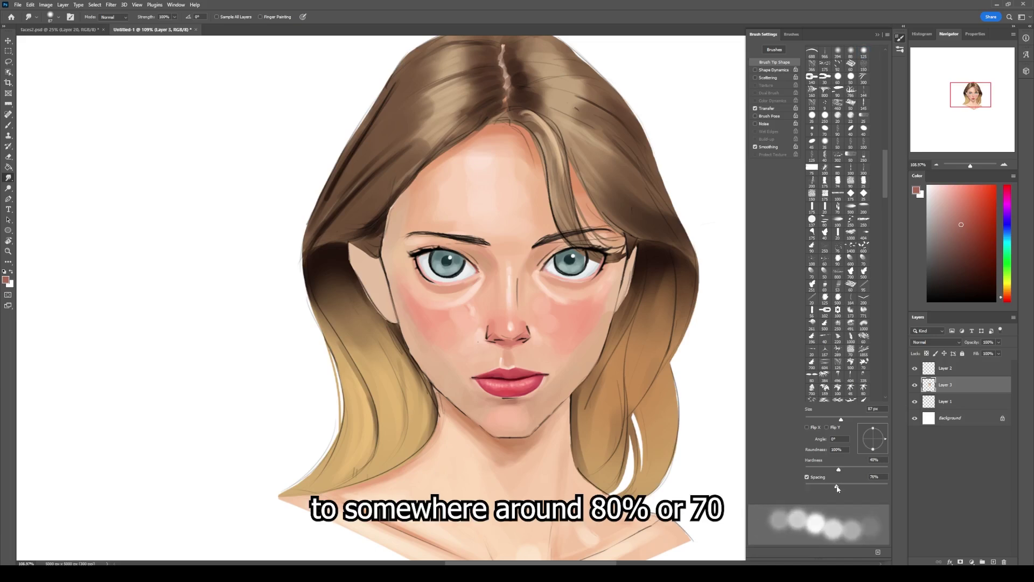
pyautogui.moveTo(837, 488); pyautogui.dragTo(833, 487)
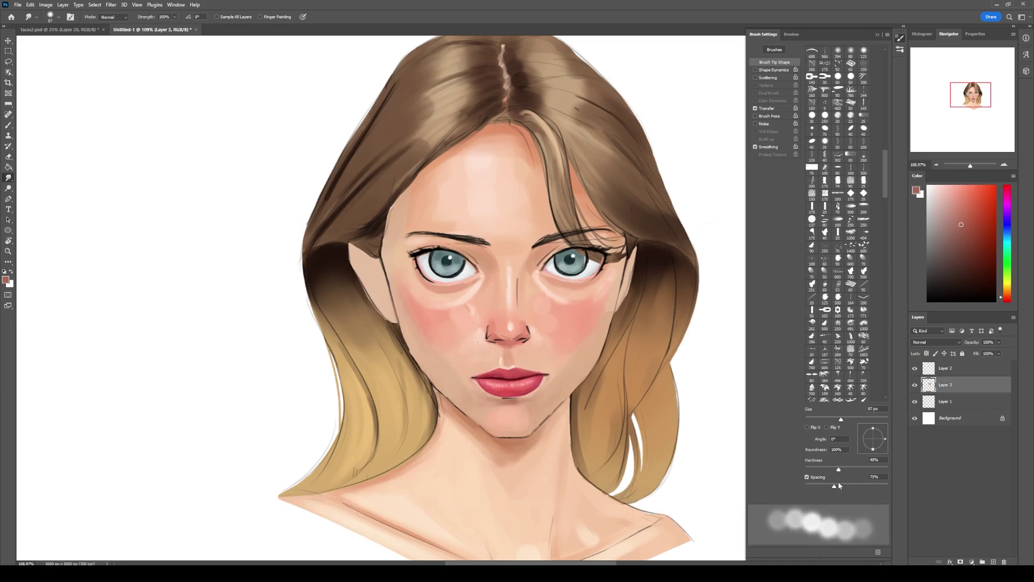
pyautogui.click(770, 78)
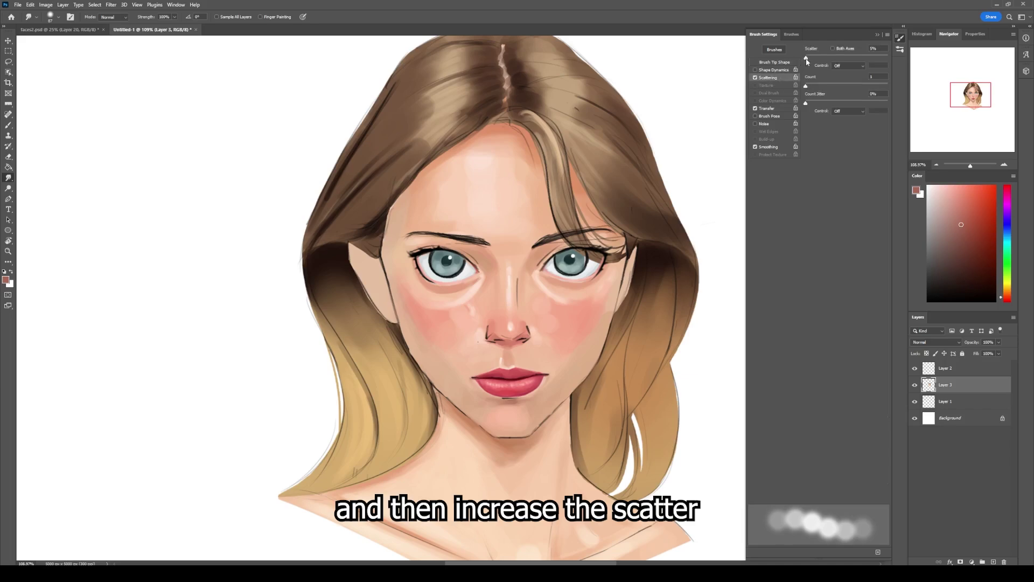
pyautogui.moveTo(809, 59); pyautogui.dragTo(811, 60)
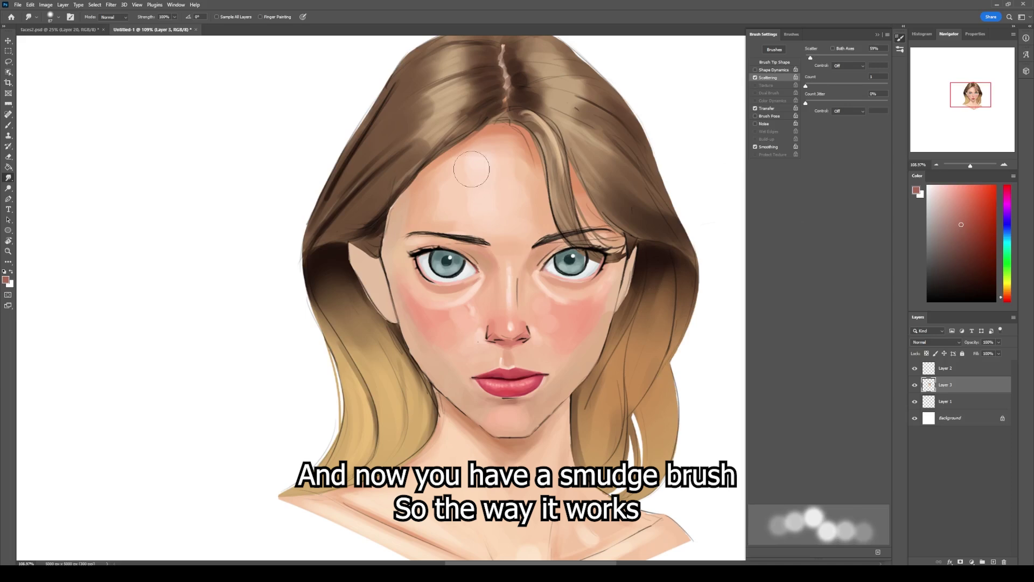
# Step: Blend the hard tone edges on the upper forehead with smudge strokes
pyautogui.moveTo(470, 166); pyautogui.dragTo(466, 168)
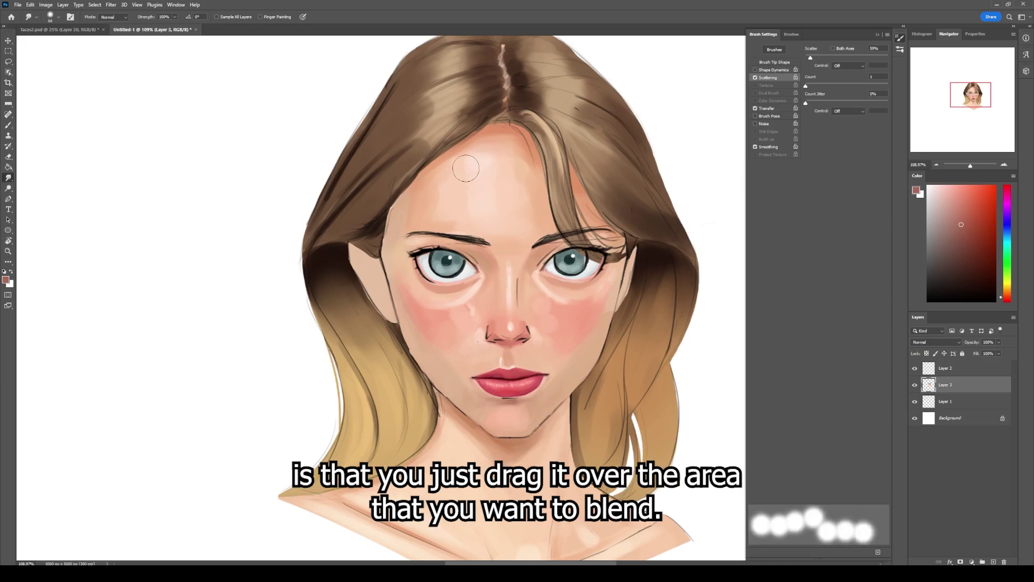
pyautogui.moveTo(467, 168); pyautogui.dragTo(496, 178)
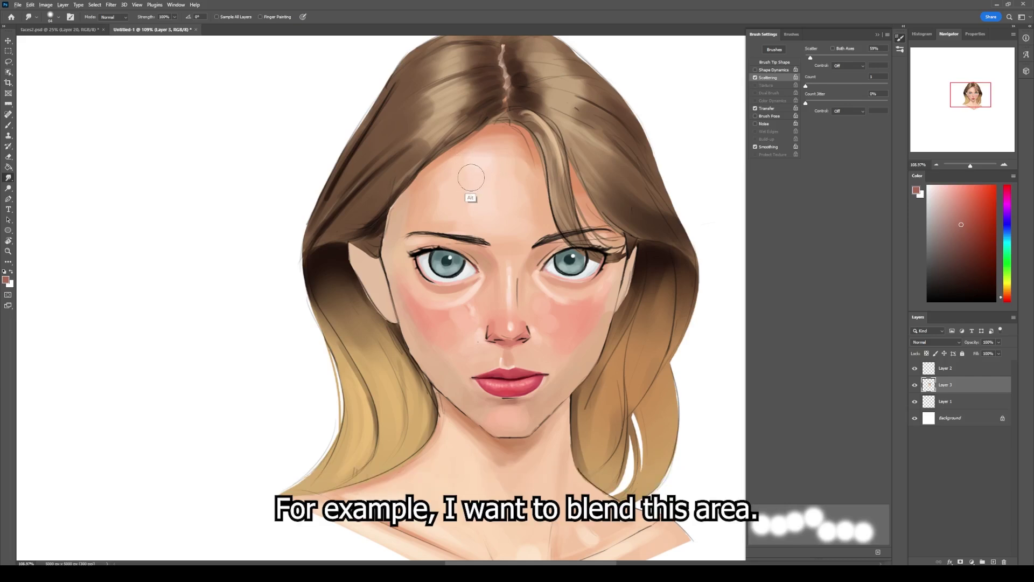
pyautogui.moveTo(441, 192); pyautogui.dragTo(441, 181)
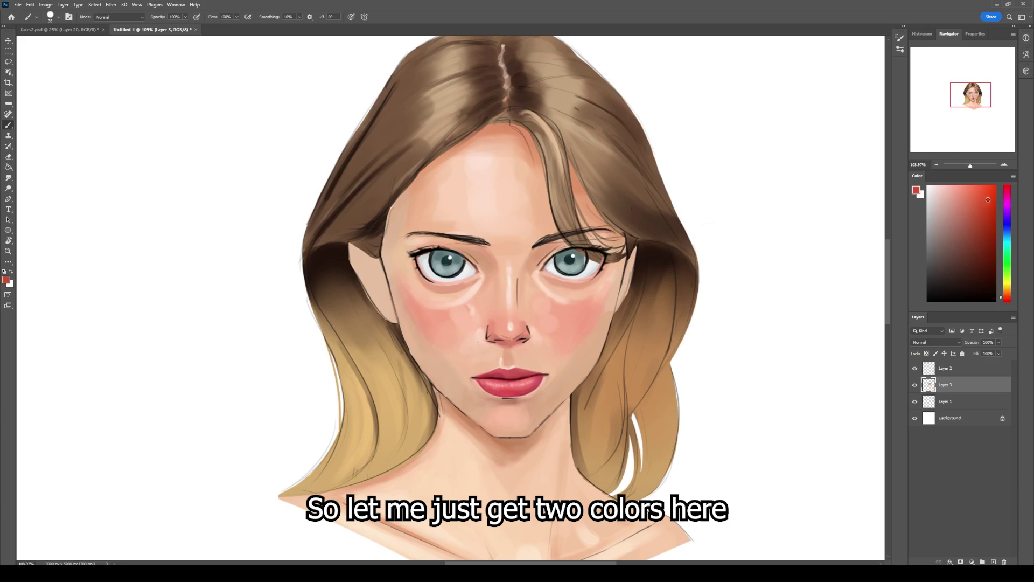
# Step: Paint a solid red blob and an overlapping blue blob on the blank canvas beside the portrait
pyautogui.moveTo(379, 315); pyautogui.dragTo(616, 320)
pyautogui.moveTo(242, 232)
pyautogui.mouseDown()
pyautogui.moveTo(202, 241)
pyautogui.moveTo(201, 256)
pyautogui.moveTo(223, 228)
pyautogui.moveTo(198, 242)
pyautogui.moveTo(219, 231)
pyautogui.mouseUp()
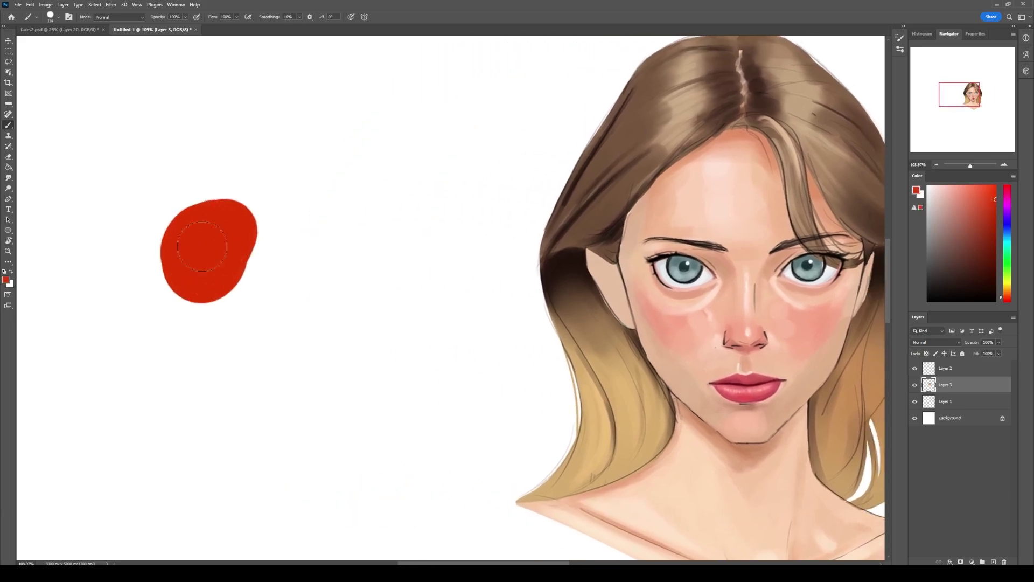
pyautogui.click(1010, 227)
pyautogui.moveTo(286, 239)
pyautogui.mouseDown()
pyautogui.moveTo(269, 248)
pyautogui.moveTo(272, 259)
pyautogui.moveTo(286, 243)
pyautogui.moveTo(269, 240)
pyautogui.moveTo(274, 261)
pyautogui.mouseUp()
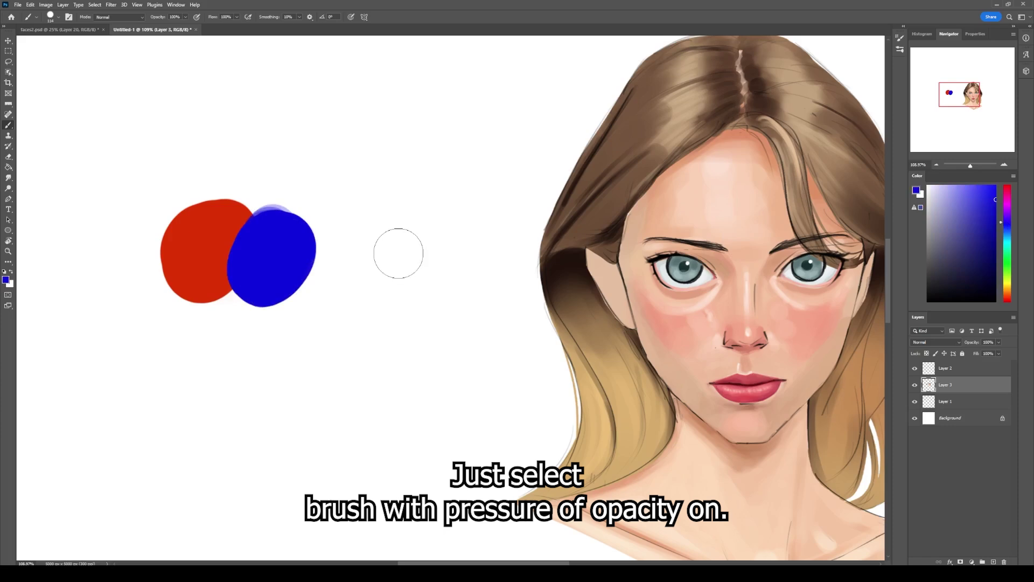
# Step: With the Hard Round opacity brush, paint translucent blue over the red blob's edge and cover the seam with the sampled purple
pyautogui.rightClick(395, 248)
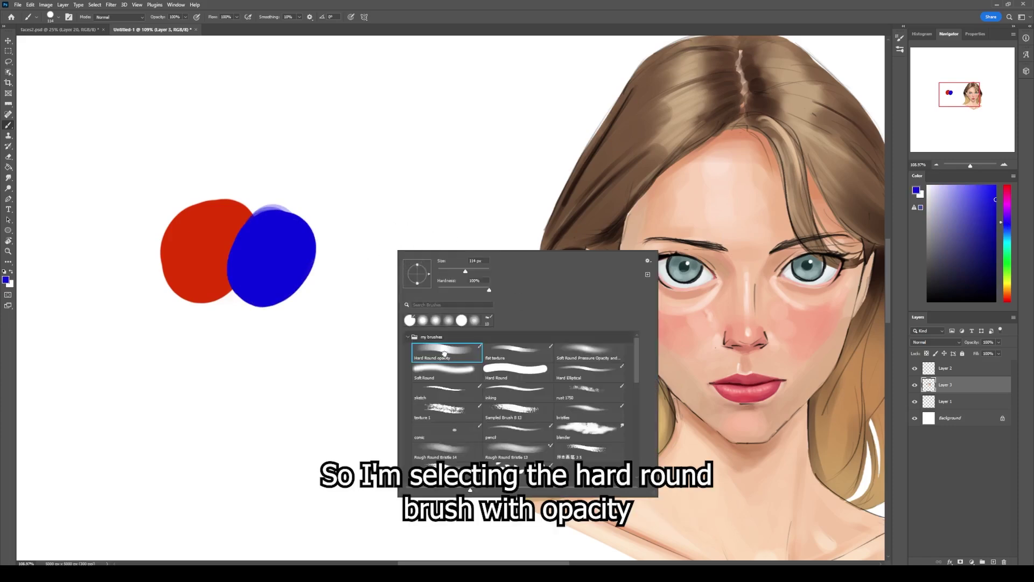
pyautogui.click(252, 246)
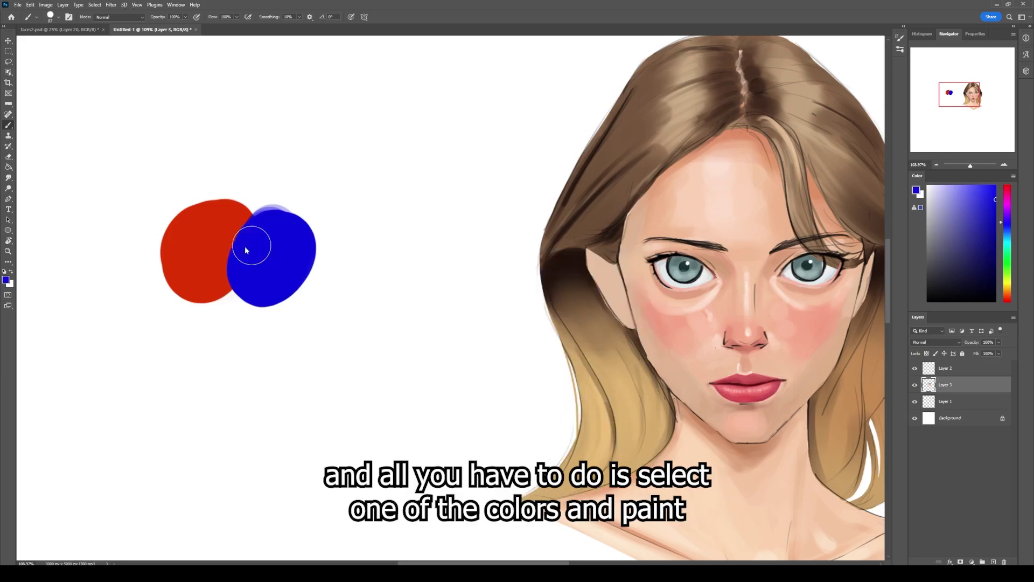
pyautogui.moveTo(261, 244)
pyautogui.mouseDown()
pyautogui.moveTo(247, 220)
pyautogui.moveTo(236, 275)
pyautogui.moveTo(242, 219)
pyautogui.moveTo(215, 280)
pyautogui.mouseUp()
pyautogui.keyDown('alt'); pyautogui.click(260, 245); pyautogui.keyUp('alt')
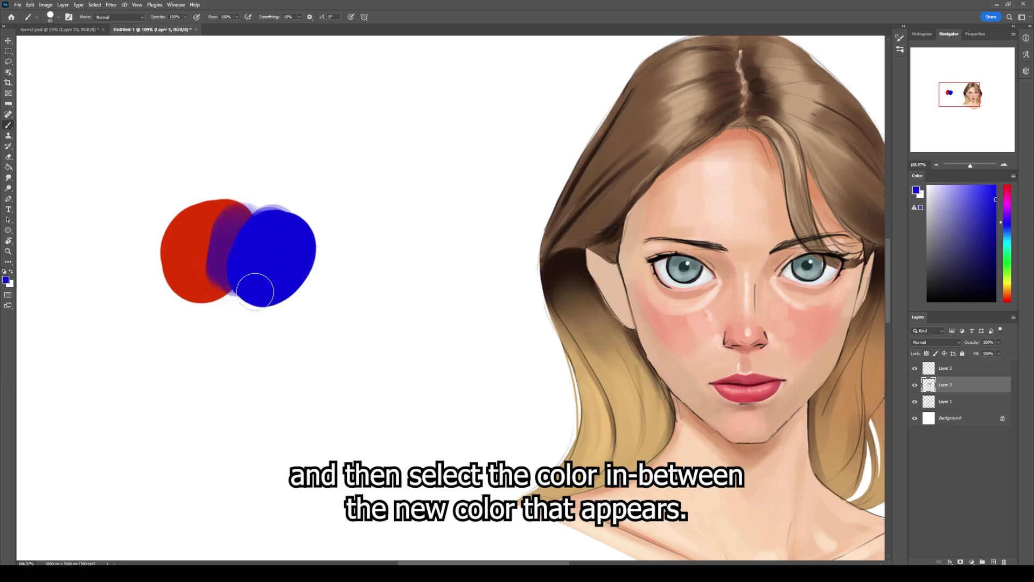
pyautogui.keyDown('alt'); pyautogui.click(227, 237); pyautogui.keyUp('alt')
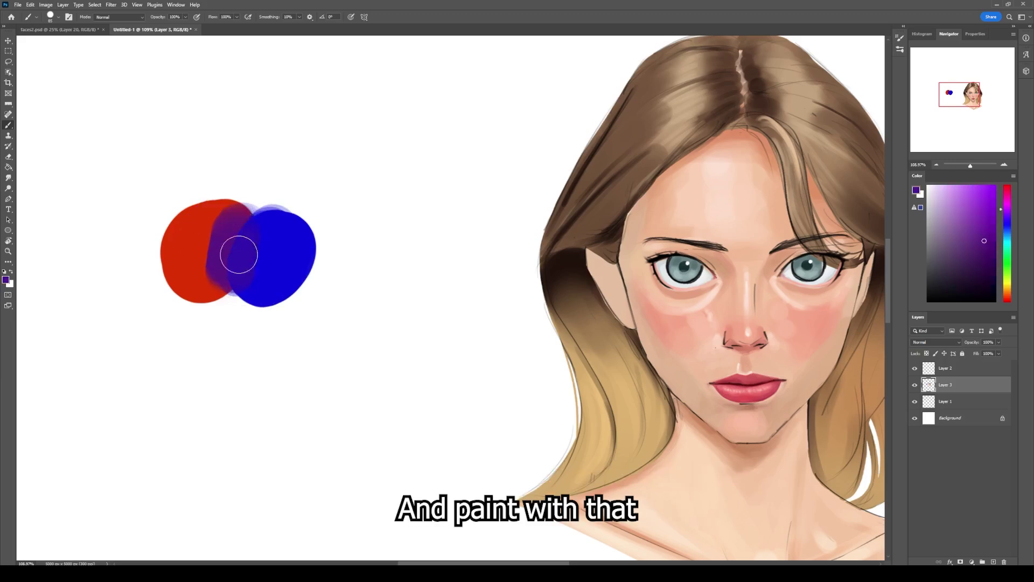
pyautogui.moveTo(237, 245)
pyautogui.mouseDown()
pyautogui.moveTo(242, 280)
pyautogui.moveTo(238, 248)
pyautogui.mouseUp()
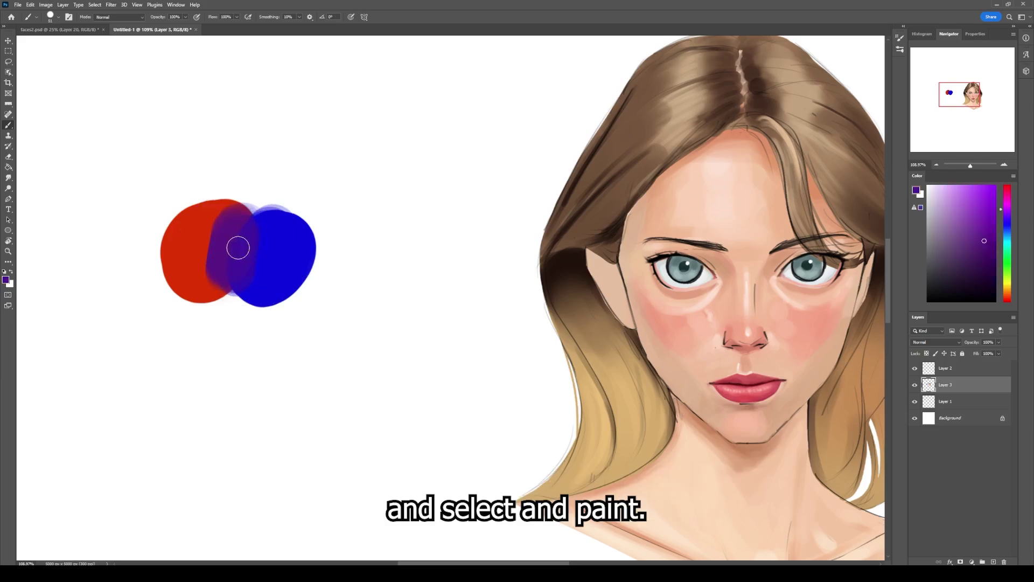
# Step: Extend the blend into the red blob with strokes in magenta tones sampled between the purple and the red
pyautogui.keyDown('alt'); pyautogui.click(227, 239); pyautogui.keyUp('alt')
pyautogui.keyDown('alt'); pyautogui.click(208, 238); pyautogui.keyUp('alt')
pyautogui.moveTo(208, 237); pyautogui.dragTo(203, 237)
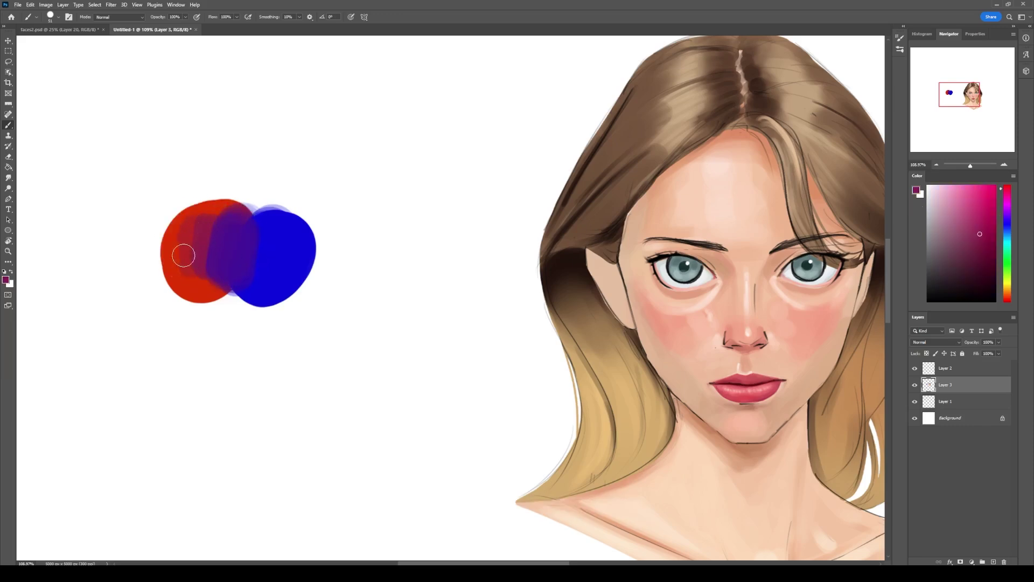
pyautogui.keyDown('alt'); pyautogui.click(180, 227); pyautogui.keyUp('alt')
pyautogui.keyDown('alt'); pyautogui.click(195, 264); pyautogui.keyUp('alt')
pyautogui.moveTo(210, 255); pyautogui.dragTo(209, 263)
# Step: Smooth the purple-to-magenta transition in the middle of the blobs with repeatedly sampled in-between colours
pyautogui.keyDown('alt'); pyautogui.click(234, 238); pyautogui.keyUp('alt')
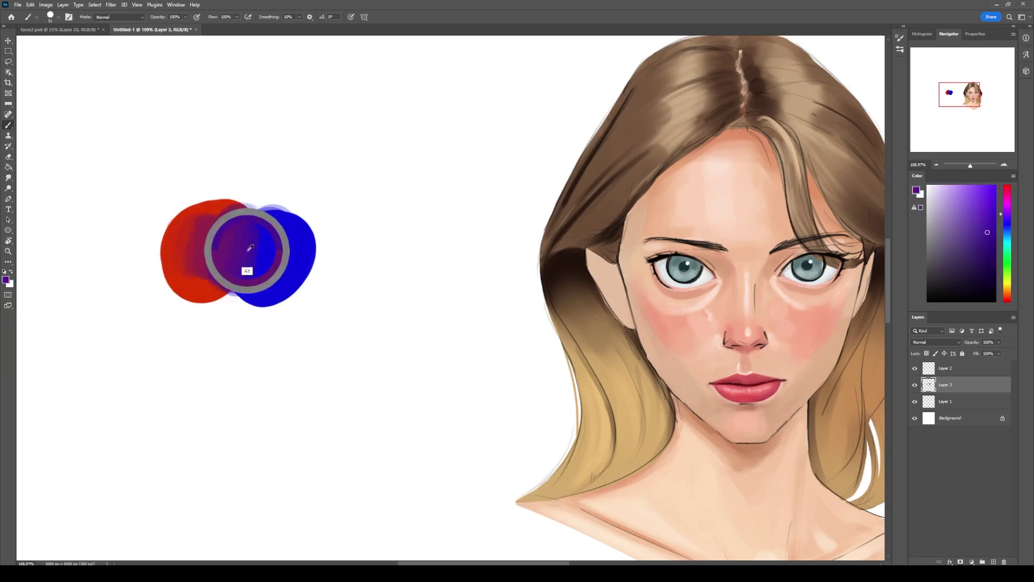
pyautogui.keyDown('alt'); pyautogui.click(235, 238); pyautogui.keyUp('alt')
pyautogui.moveTo(236, 218)
pyautogui.mouseDown()
pyautogui.moveTo(222, 293)
pyautogui.moveTo(213, 268)
pyautogui.mouseUp()
pyautogui.keyDown('alt'); pyautogui.click(224, 241); pyautogui.keyUp('alt')
pyautogui.keyDown('alt'); pyautogui.click(211, 241); pyautogui.keyUp('alt')
pyautogui.moveTo(210, 229); pyautogui.dragTo(209, 281)
pyautogui.keyDown('alt'); pyautogui.click(204, 233); pyautogui.keyUp('alt')
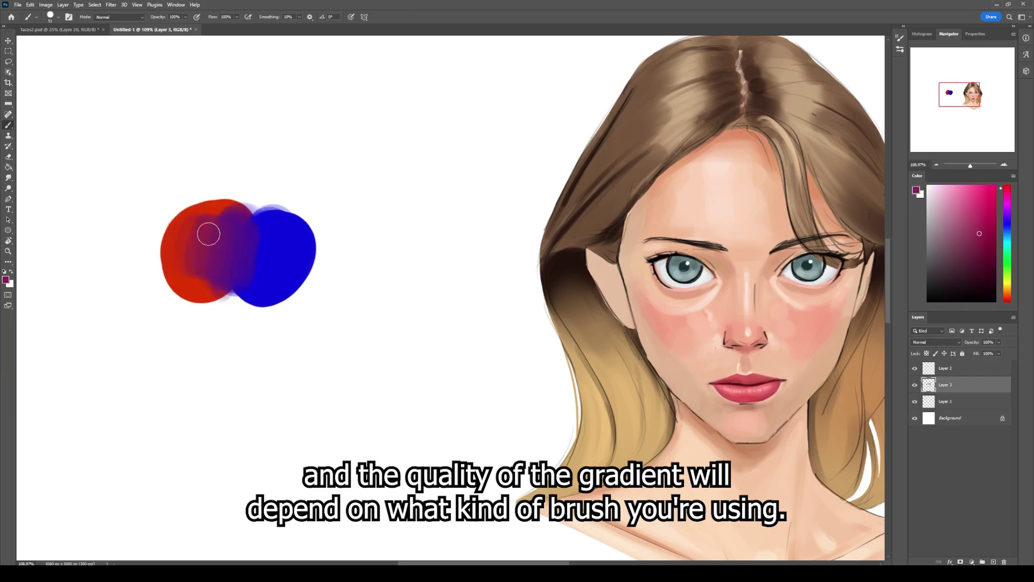
# Step: Refine the gradient along the blue edge and the red side with vertical strokes in sampled intermediate colours
pyautogui.keyDown('alt'); pyautogui.click(241, 239); pyautogui.keyUp('alt')
pyautogui.moveTo(256, 235)
pyautogui.mouseDown()
pyautogui.moveTo(264, 261)
pyautogui.moveTo(254, 290)
pyautogui.mouseUp()
pyautogui.keyDown('alt'); pyautogui.click(268, 239); pyautogui.keyUp('alt')
pyautogui.keyDown('alt'); pyautogui.click(254, 242); pyautogui.keyUp('alt')
pyautogui.keyDown('alt'); pyautogui.click(182, 231); pyautogui.keyUp('alt')
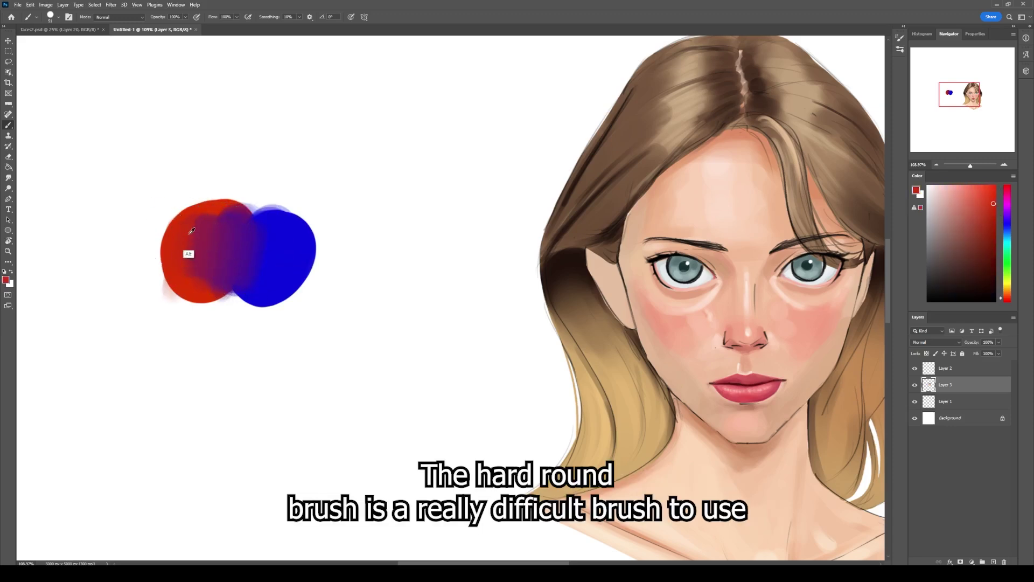
pyautogui.moveTo(196, 249); pyautogui.dragTo(195, 285)
pyautogui.keyDown('alt'); pyautogui.click(213, 248); pyautogui.keyUp('alt')
pyautogui.moveTo(226, 239); pyautogui.dragTo(224, 295)
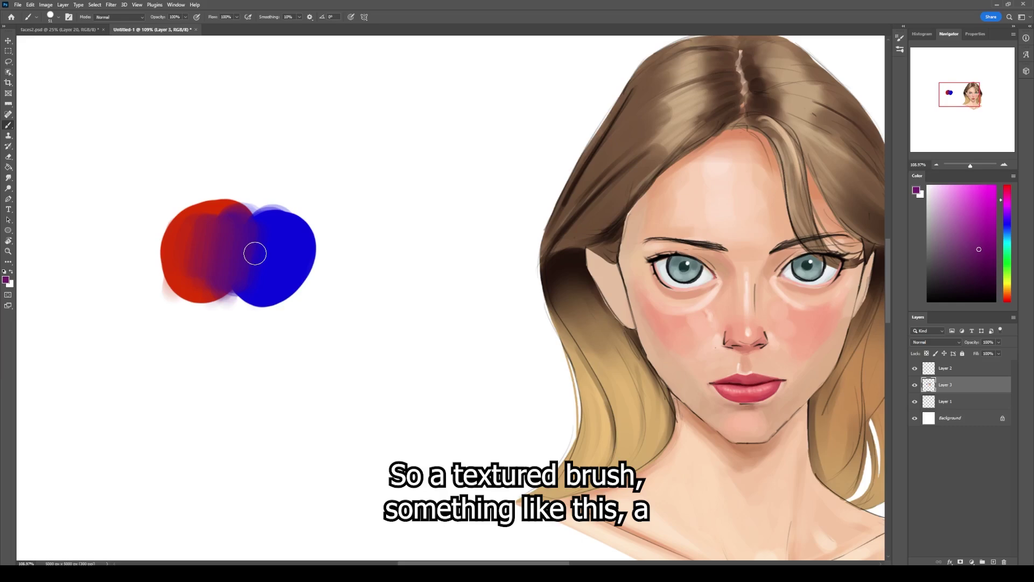
# Step: Switch to the textured Rough Round Bristle brush and lower its opacity to about 50%
pyautogui.rightClick(272, 234)
pyautogui.click(321, 434)
pyautogui.click(252, 210)
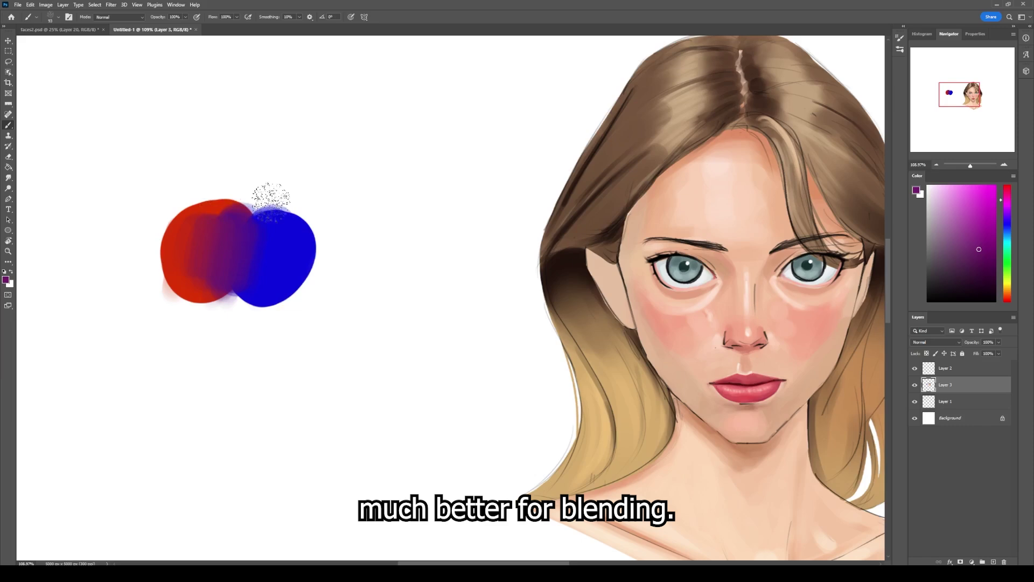
pyautogui.moveTo(289, 242); pyautogui.dragTo(284, 235)
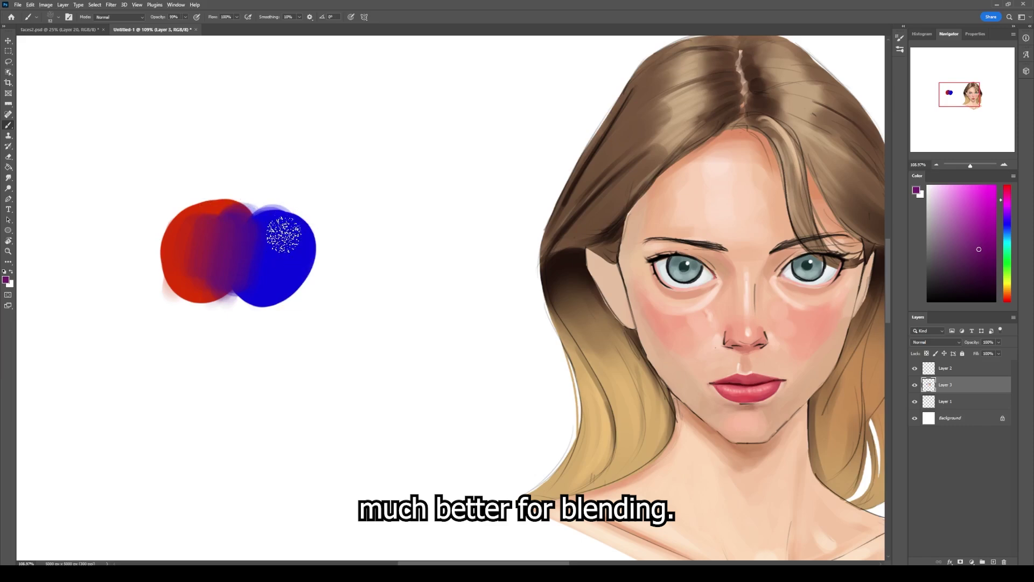
# Step: Blend the red and blue areas with textured brush strokes in colours sampled across the transition
pyautogui.keyDown('alt'); pyautogui.click(196, 242); pyautogui.keyUp('alt')
pyautogui.keyDown('alt'); pyautogui.click(230, 240); pyautogui.keyUp('alt')
pyautogui.keyDown('alt'); pyautogui.click(269, 253); pyautogui.keyUp('alt')
pyautogui.keyDown('alt'); pyautogui.click(321, 267); pyautogui.keyUp('alt')
pyautogui.moveTo(274, 247)
pyautogui.mouseDown()
pyautogui.moveTo(334, 277)
pyautogui.moveTo(371, 269)
pyautogui.moveTo(371, 278)
pyautogui.moveTo(334, 264)
pyautogui.mouseUp()
pyautogui.keyDown('alt'); pyautogui.click(336, 274); pyautogui.keyUp('alt')
pyautogui.keyDown('alt'); pyautogui.click(297, 260); pyautogui.keyUp('alt')
pyautogui.keyDown('alt'); pyautogui.click(237, 246); pyautogui.keyUp('alt')
pyautogui.moveTo(231, 226); pyautogui.dragTo(253, 247)
pyautogui.keyDown('alt'); pyautogui.click(205, 247); pyautogui.keyUp('alt')
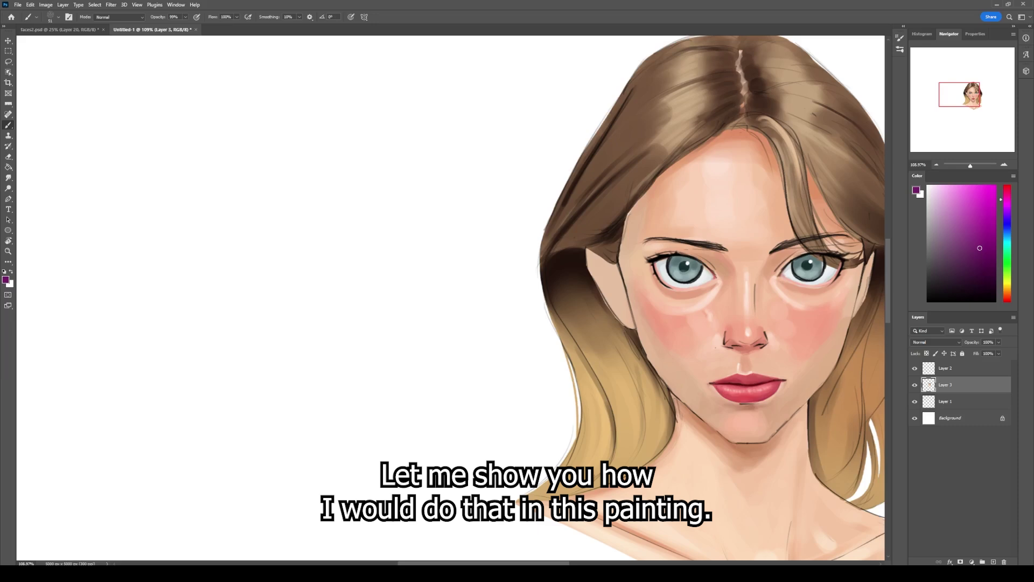
# Step: Sample a skin tone from the shaded side of the forehead and paint lightly over the transition with it
pyautogui.moveTo(752, 261); pyautogui.dragTo(526, 240)
pyautogui.moveTo(458, 213)
pyautogui.mouseDown()
pyautogui.moveTo(466, 207)
pyautogui.moveTo(446, 187)
pyautogui.mouseUp()
pyautogui.keyDown('alt'); pyautogui.click(443, 189); pyautogui.keyUp('alt')
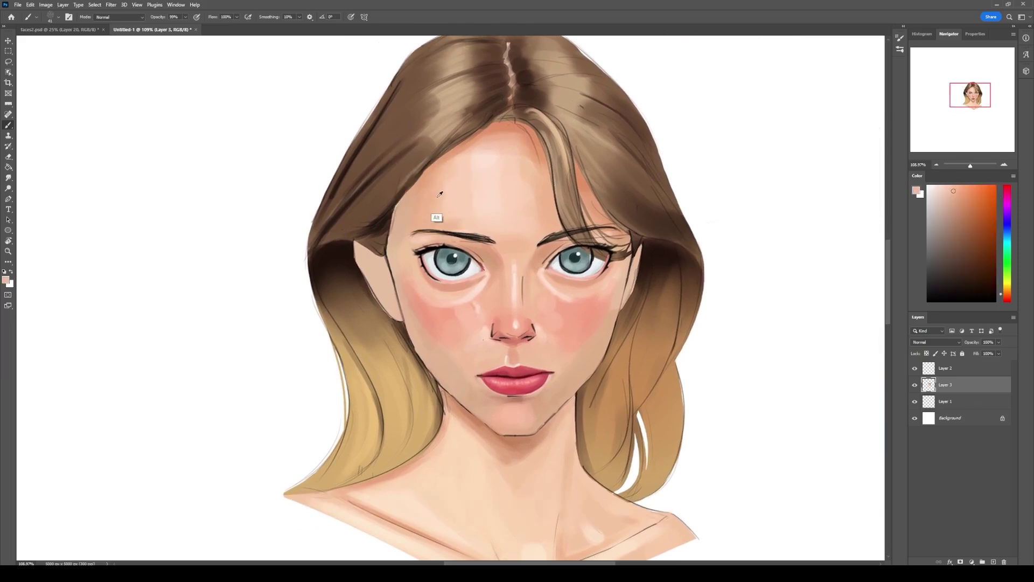
pyautogui.press('0')
pyautogui.press('9')
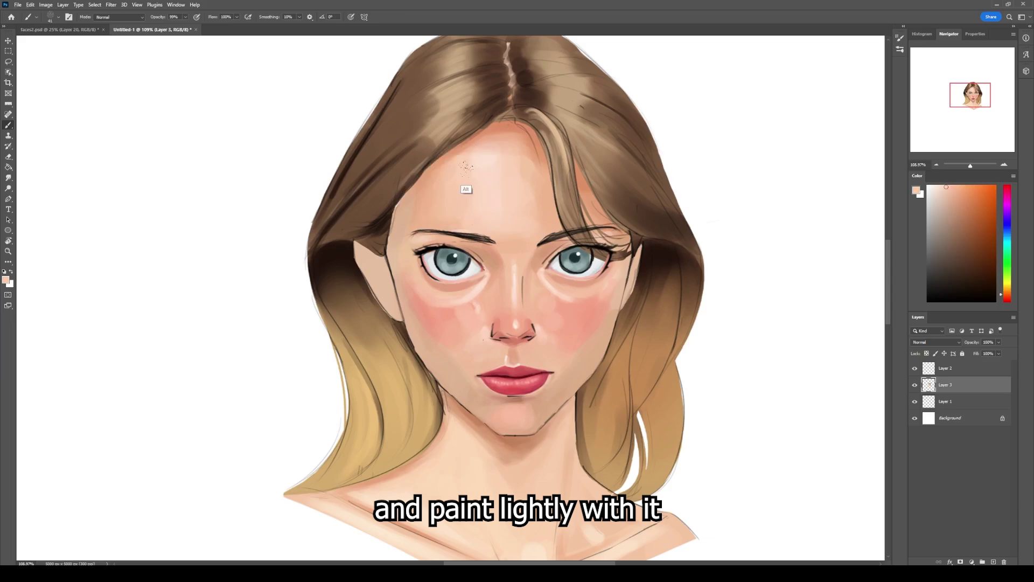
# Step: Blend the forehead highlight into the temples and hairline with light strokes, repeatedly sampling in-between skin tones and adjusting the brush size
pyautogui.keyDown('alt'); pyautogui.click(493, 172); pyautogui.keyUp('alt')
pyautogui.keyDown('alt'); pyautogui.click(534, 187); pyautogui.keyUp('alt')
pyautogui.keyDown('alt'); pyautogui.click(537, 186); pyautogui.keyUp('alt')
pyautogui.keyDown('alt'); pyautogui.click(535, 185); pyautogui.keyUp('alt')
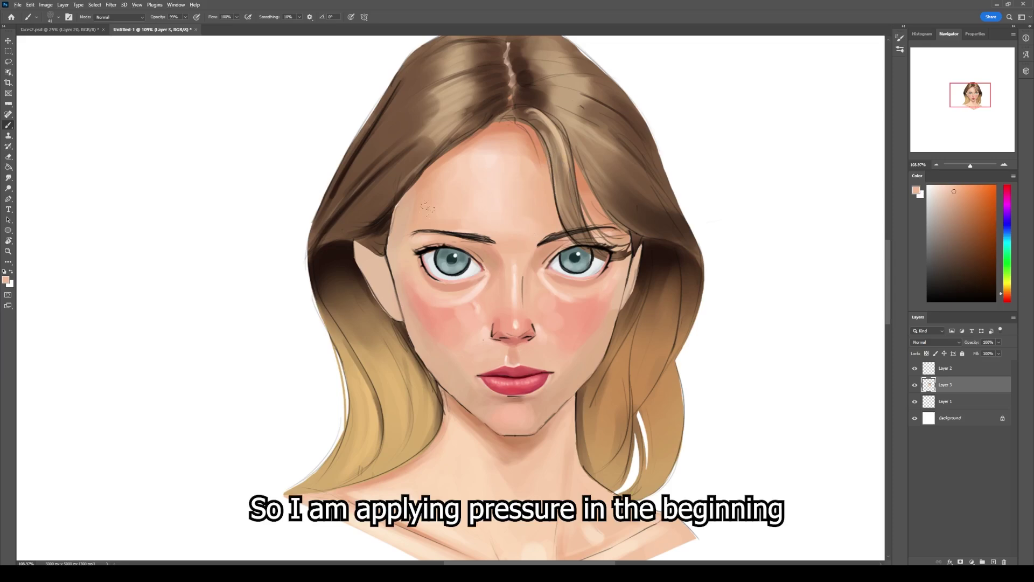
pyautogui.keyDown('alt'); pyautogui.rightClick(461, 151); pyautogui.keyUp('alt')
pyautogui.keyDown('alt'); pyautogui.rightClick(459, 151); pyautogui.keyUp('alt')
pyautogui.keyDown('alt'); pyautogui.click(455, 153); pyautogui.keyUp('alt')
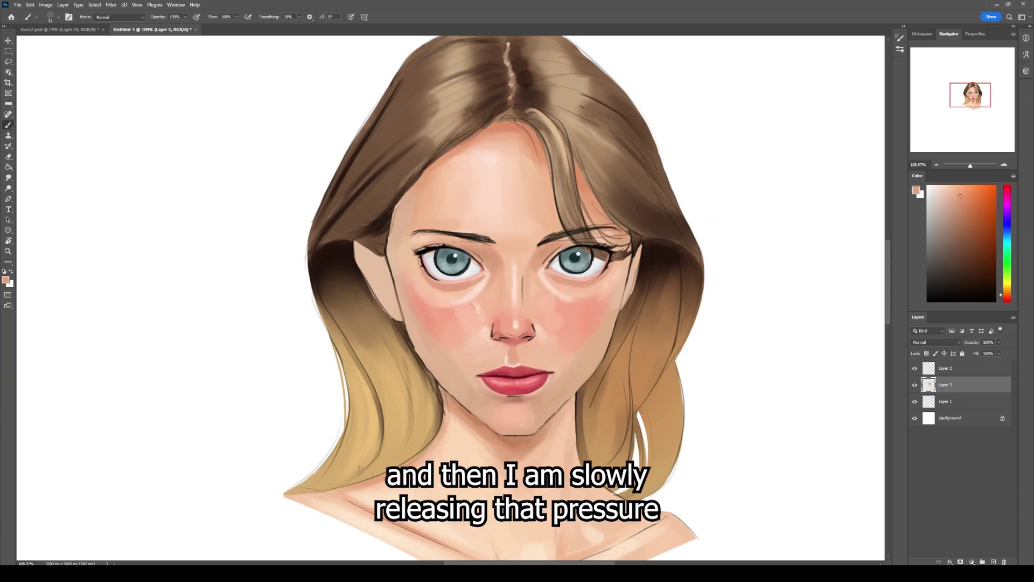
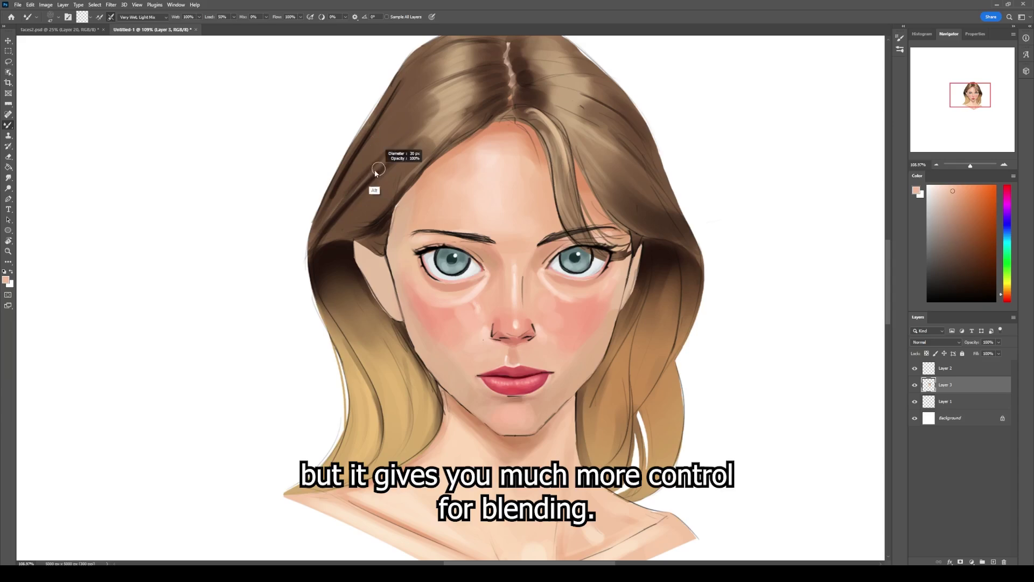
# Step: Try blending the dark hair strands beside the face with the Mixer Brush and undo the stroke
pyautogui.moveTo(360, 142)
pyautogui.mouseDown()
pyautogui.moveTo(301, 196)
pyautogui.moveTo(301, 223)
pyautogui.mouseUp()
pyautogui.moveTo(347, 175); pyautogui.dragTo(287, 259)
pyautogui.moveTo(349, 197)
pyautogui.mouseDown()
pyautogui.moveTo(283, 298)
pyautogui.moveTo(305, 317)
pyautogui.moveTo(288, 339)
pyautogui.moveTo(302, 372)
pyautogui.moveTo(335, 385)
pyautogui.mouseUp()
pyautogui.hotkey('ctrl', 'z')
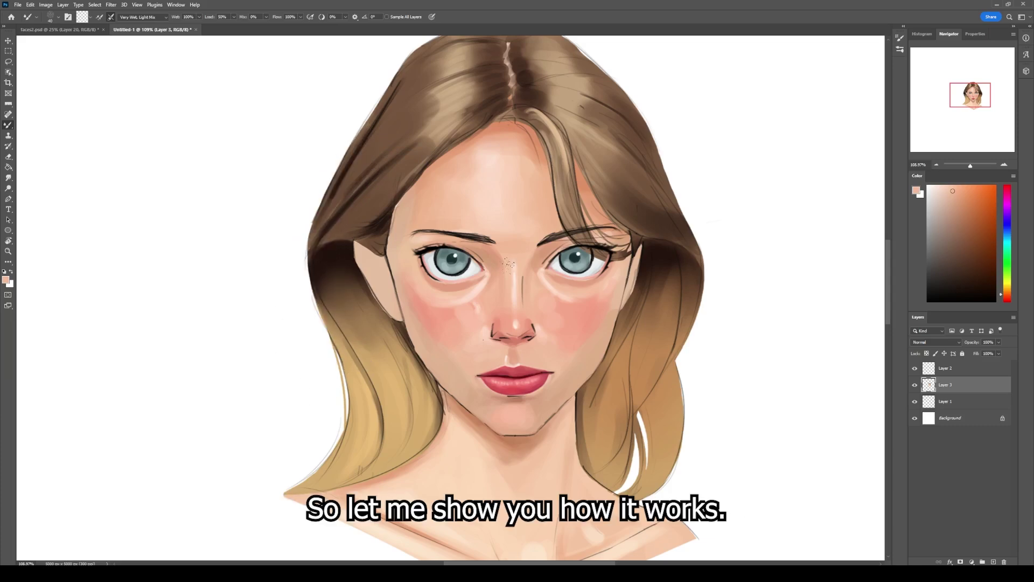
# Step: Paint a large blue blob and an adjoining red blob on the blank canvas beside the portrait
pyautogui.moveTo(322, 237); pyautogui.dragTo(523, 251)
pyautogui.moveTo(370, 264); pyautogui.dragTo(452, 266)
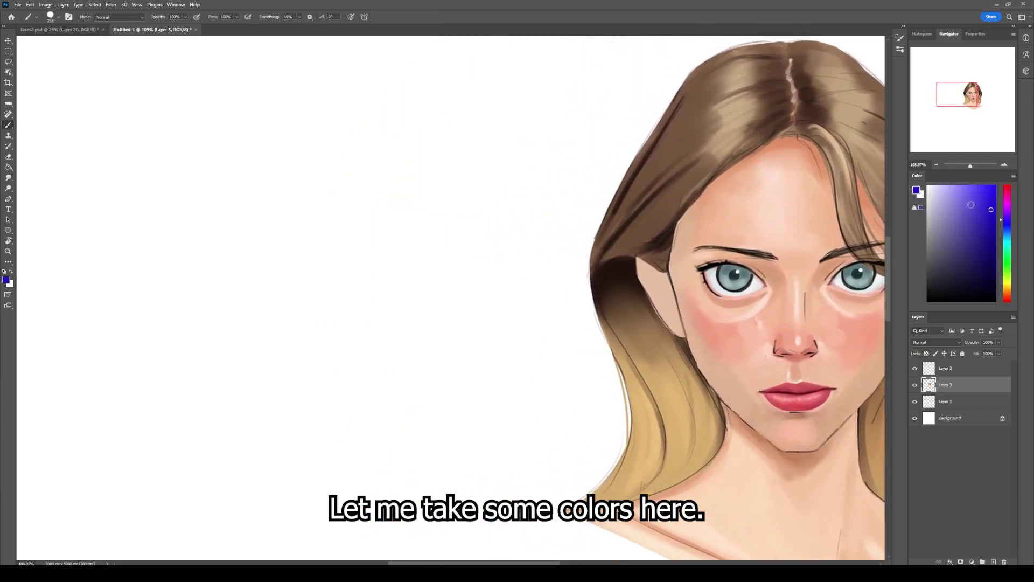
pyautogui.moveTo(204, 231); pyautogui.dragTo(253, 296)
pyautogui.click(1009, 300)
pyautogui.moveTo(384, 268)
pyautogui.mouseDown()
pyautogui.moveTo(331, 237)
pyautogui.moveTo(346, 311)
pyautogui.moveTo(391, 294)
pyautogui.mouseUp()
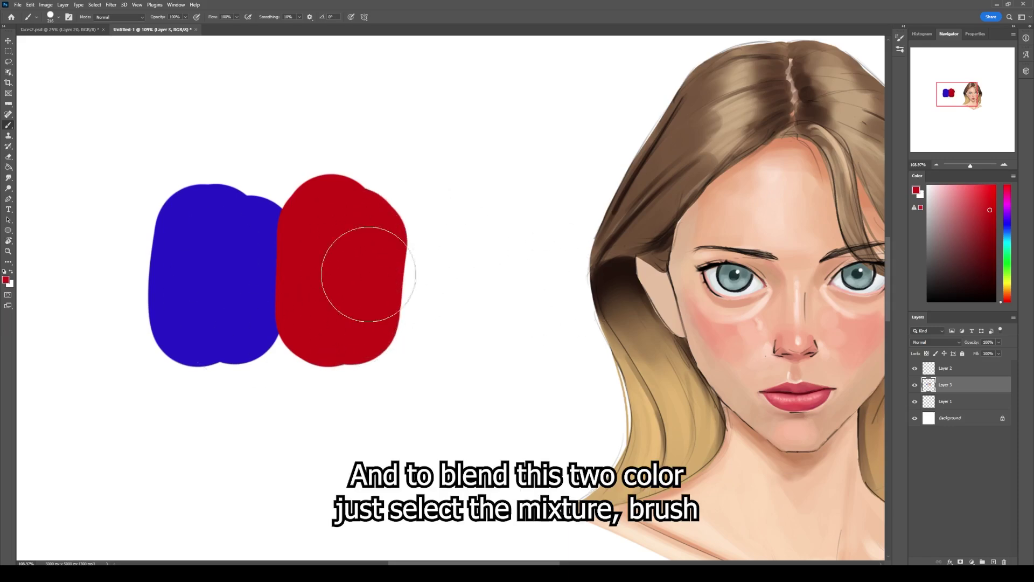
# Step: Blend the border between the blue and red blobs with short Mixer Brush strokes
pyautogui.rightClick(11, 129)
pyautogui.click(49, 152)
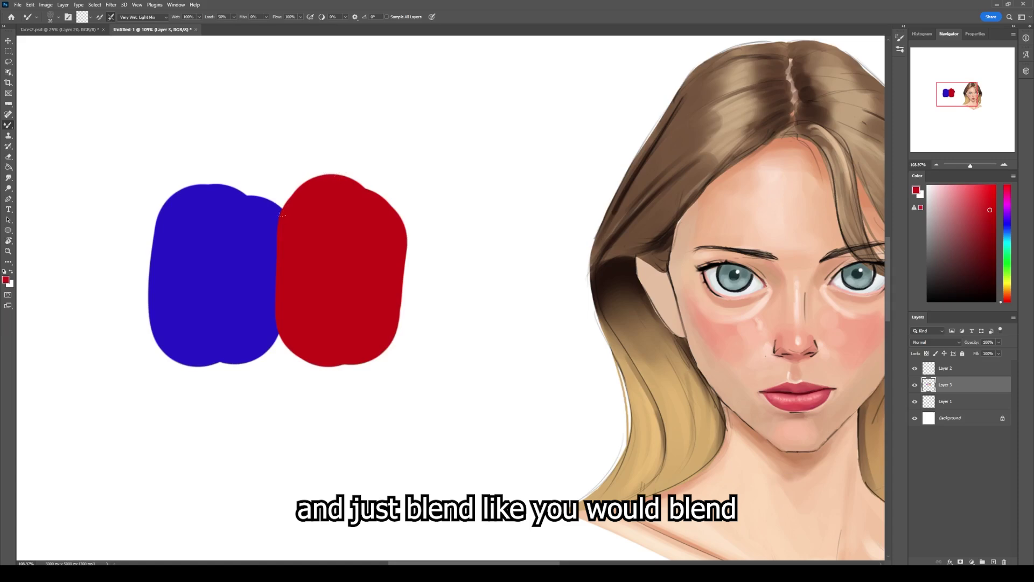
pyautogui.moveTo(273, 220); pyautogui.dragTo(284, 236)
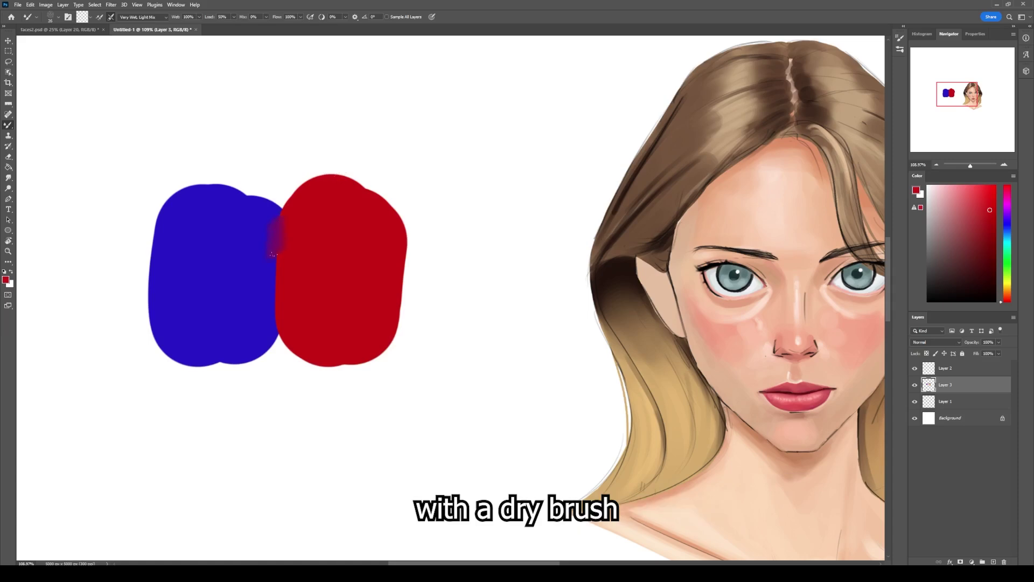
pyautogui.moveTo(265, 293); pyautogui.dragTo(267, 305)
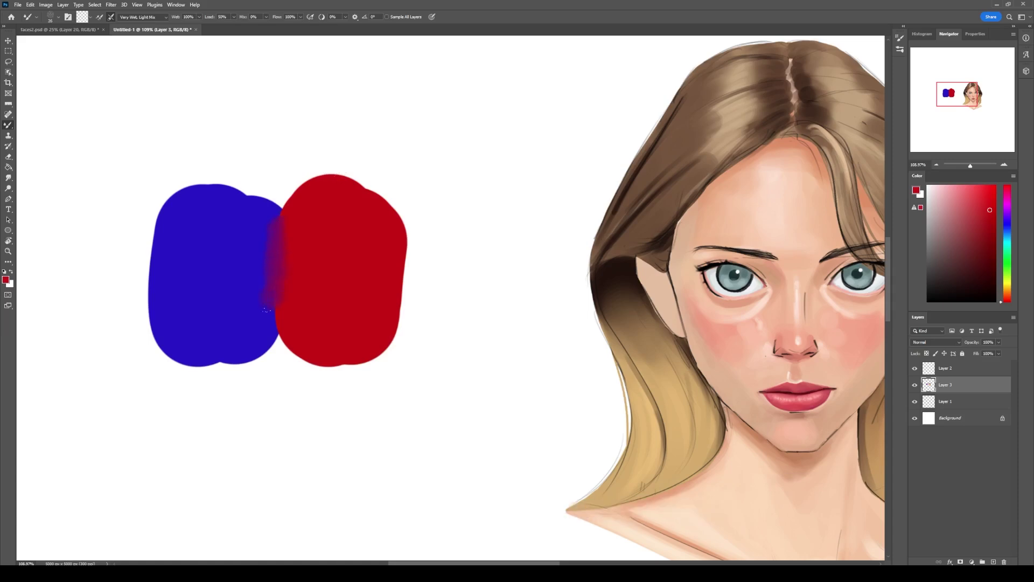
pyautogui.moveTo(275, 227)
pyautogui.mouseDown()
pyautogui.moveTo(265, 297)
pyautogui.moveTo(280, 285)
pyautogui.moveTo(275, 313)
pyautogui.moveTo(279, 222)
pyautogui.moveTo(263, 271)
pyautogui.moveTo(284, 275)
pyautogui.moveTo(271, 327)
pyautogui.moveTo(261, 272)
pyautogui.moveTo(295, 219)
pyautogui.moveTo(286, 287)
pyautogui.moveTo(280, 236)
pyautogui.moveTo(265, 337)
pyautogui.moveTo(286, 266)
pyautogui.moveTo(264, 250)
pyautogui.moveTo(261, 231)
pyautogui.moveTo(278, 222)
pyautogui.moveTo(267, 256)
pyautogui.moveTo(296, 208)
pyautogui.moveTo(286, 282)
pyautogui.moveTo(276, 223)
pyautogui.moveTo(273, 268)
pyautogui.moveTo(270, 226)
pyautogui.moveTo(266, 336)
pyautogui.moveTo(294, 312)
pyautogui.moveTo(285, 321)
pyautogui.moveTo(296, 247)
pyautogui.moveTo(272, 223)
pyautogui.moveTo(295, 210)
pyautogui.moveTo(290, 236)
pyautogui.moveTo(271, 223)
pyautogui.moveTo(265, 250)
pyautogui.moveTo(265, 336)
pyautogui.moveTo(312, 300)
pyautogui.moveTo(276, 298)
pyautogui.moveTo(289, 212)
pyautogui.moveTo(295, 232)
pyautogui.moveTo(276, 243)
pyautogui.mouseUp()
pyautogui.moveTo(267, 337); pyautogui.dragTo(289, 294)
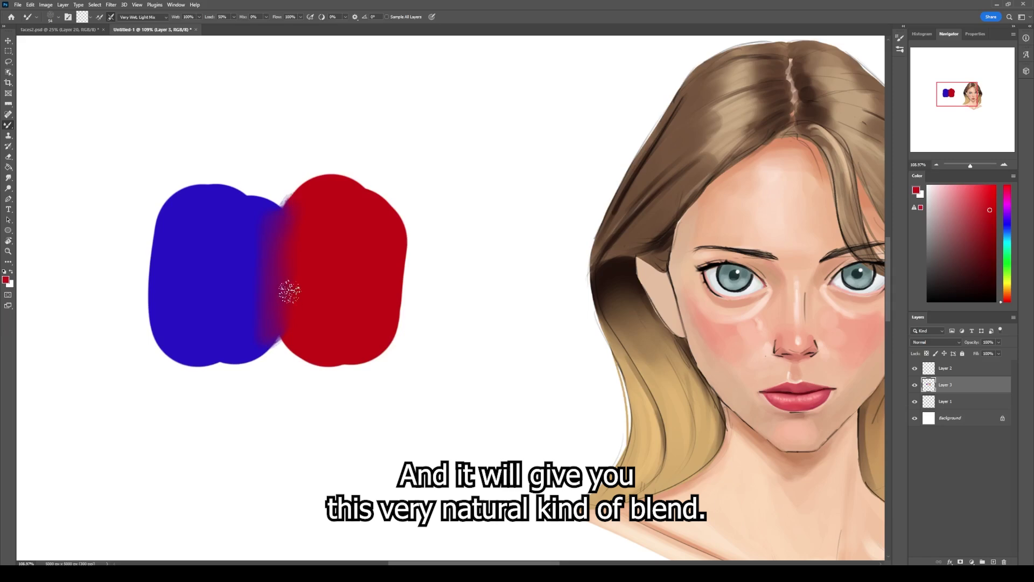
# Step: Switch the Mixer Brush to the Soft Round Pressure Opacity preset, enlarge it and soften the blue-to-red gradient
pyautogui.rightClick(290, 236)
pyautogui.click(475, 337)
pyautogui.click(265, 254)
pyautogui.press(']')
pyautogui.press(']')
pyautogui.press(']')
pyautogui.press(']')
pyautogui.press(']')
pyautogui.press(']')
pyautogui.press(']')
pyautogui.press(']')
pyautogui.press(']')
pyautogui.press(']')
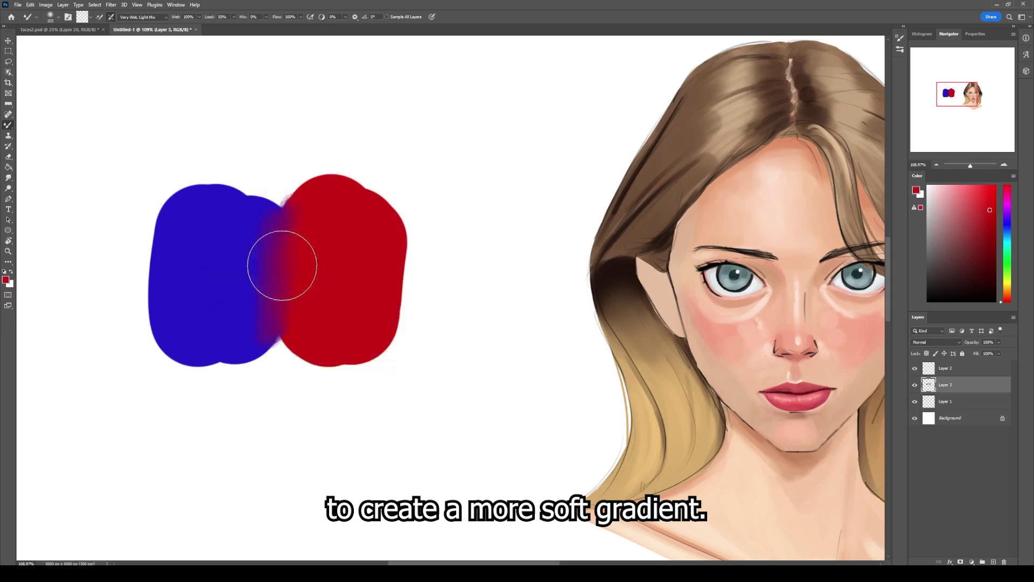
pyautogui.moveTo(280, 259)
pyautogui.mouseDown()
pyautogui.moveTo(265, 289)
pyautogui.moveTo(285, 291)
pyautogui.moveTo(263, 309)
pyautogui.moveTo(272, 236)
pyautogui.moveTo(272, 252)
pyautogui.moveTo(299, 275)
pyautogui.moveTo(283, 296)
pyautogui.moveTo(307, 290)
pyautogui.moveTo(263, 262)
pyautogui.moveTo(276, 251)
pyautogui.moveTo(253, 262)
pyautogui.moveTo(275, 239)
pyautogui.moveTo(271, 308)
pyautogui.moveTo(246, 314)
pyautogui.moveTo(262, 277)
pyautogui.moveTo(255, 242)
pyautogui.moveTo(275, 265)
pyautogui.moveTo(290, 230)
pyautogui.moveTo(260, 239)
pyautogui.moveTo(267, 232)
pyautogui.moveTo(264, 294)
pyautogui.mouseUp()
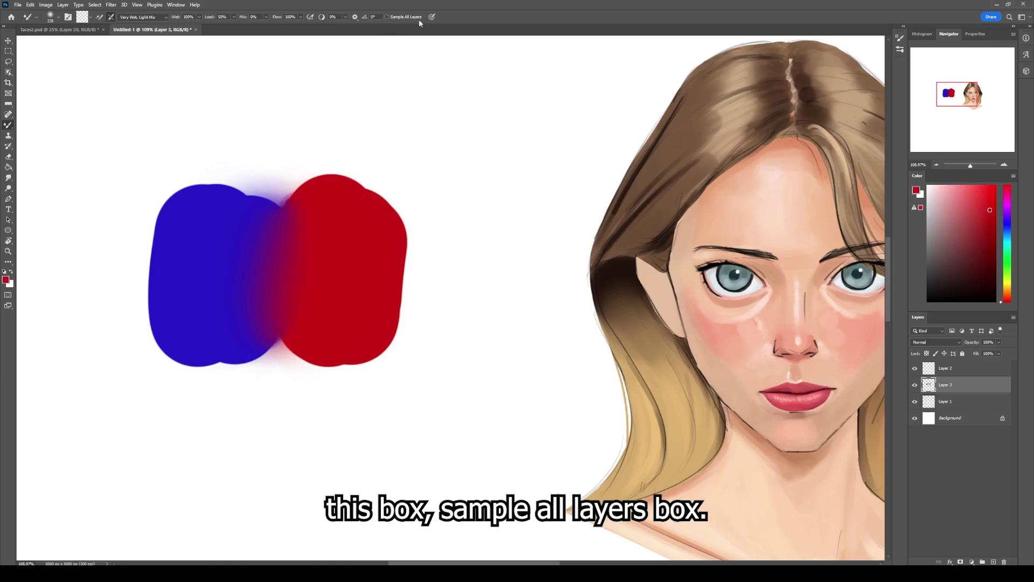
# Step: Enable Sample All Layers and blend across the portrait's forehead with the large soft Mixer Brush
pyautogui.click(387, 17)
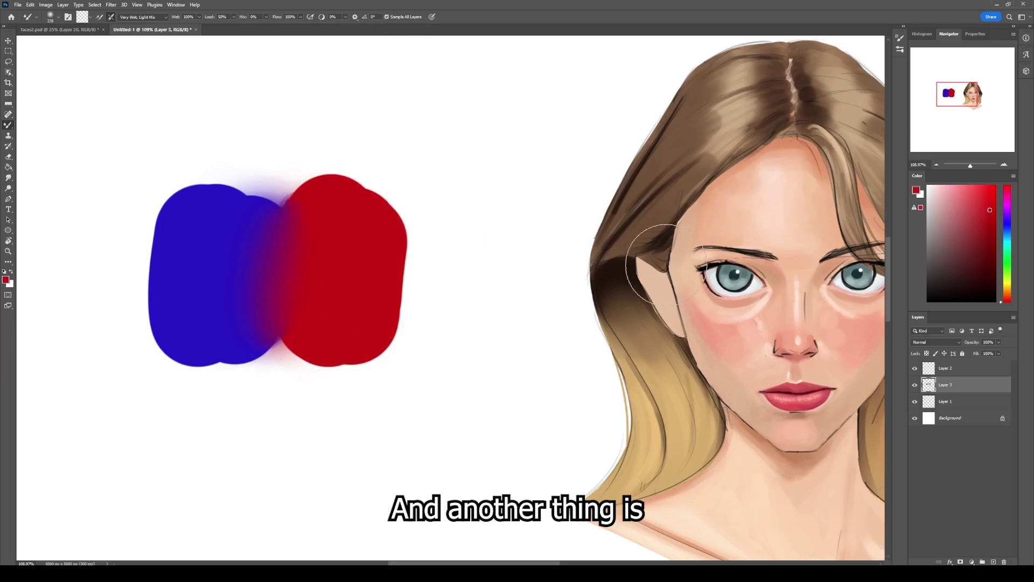
pyautogui.moveTo(715, 275)
pyautogui.mouseDown()
pyautogui.moveTo(356, 270)
pyautogui.moveTo(388, 265)
pyautogui.mouseUp()
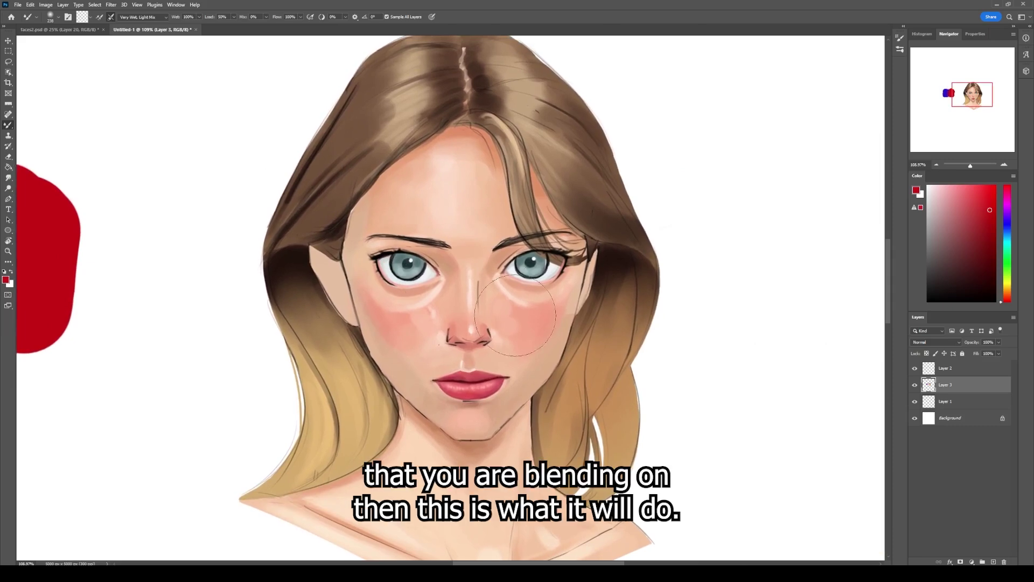
pyautogui.moveTo(442, 194); pyautogui.dragTo(410, 200)
pyautogui.moveTo(453, 215); pyautogui.dragTo(437, 216)
# Step: Soften the dark sketch line beside the bridge of the nose with a smaller soft Mixer Brush
pyautogui.scroll(5, 489, 295)
pyautogui.rightClick(474, 286)
pyautogui.moveTo(475, 286); pyautogui.dragTo(453, 289)
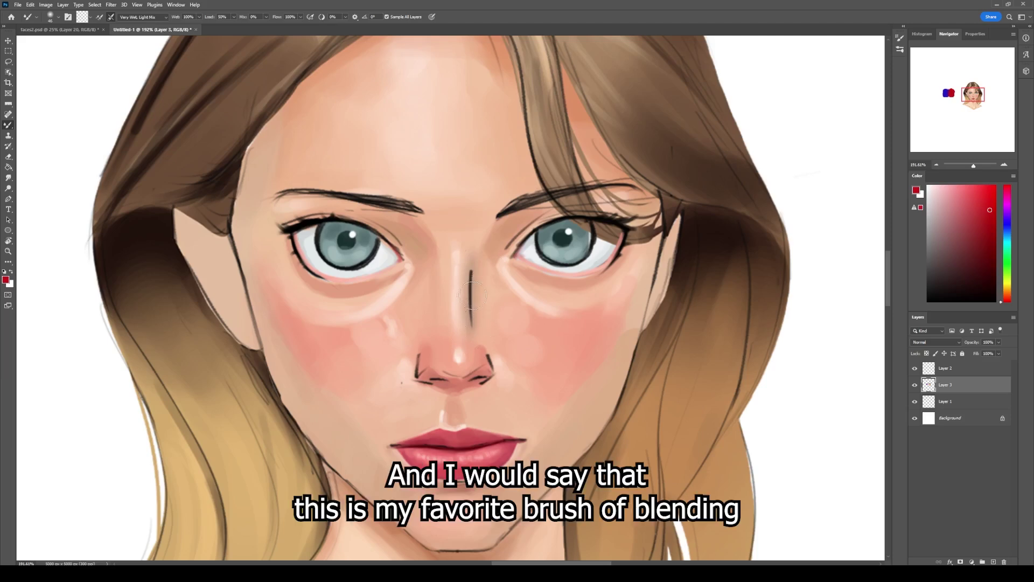
pyautogui.moveTo(469, 256); pyautogui.dragTo(472, 323)
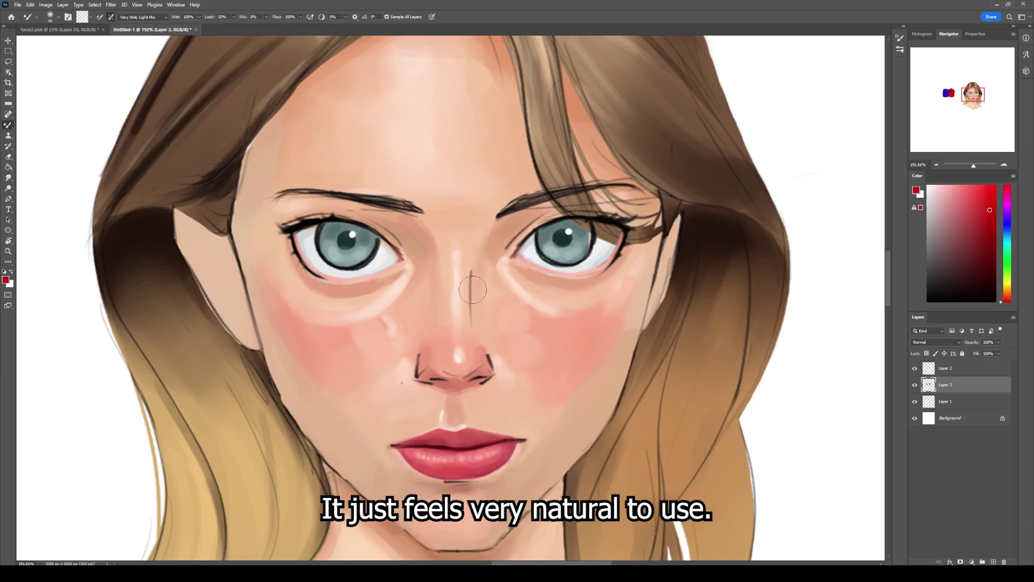
# Step: Switch the Mixer Brush to the textured Rough Round Bristle 13 preset for blending the cheek
pyautogui.rightClick(471, 291)
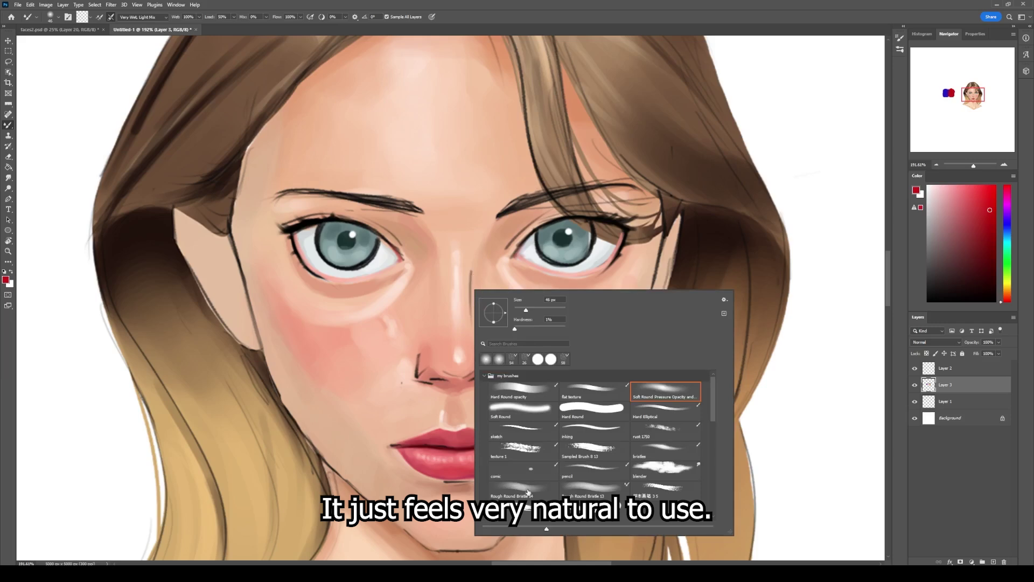
pyautogui.click(581, 491)
pyautogui.click(372, 343)
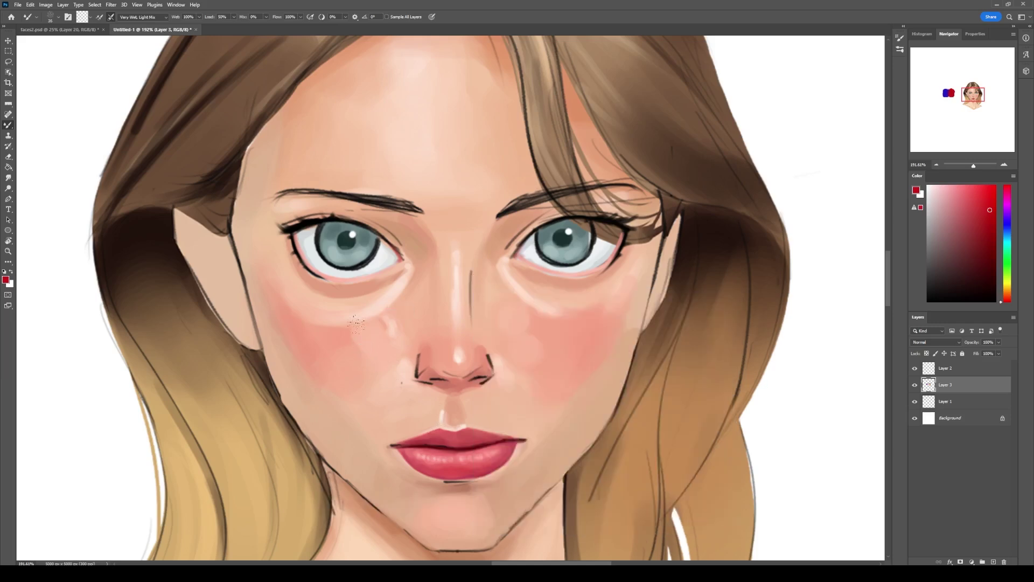